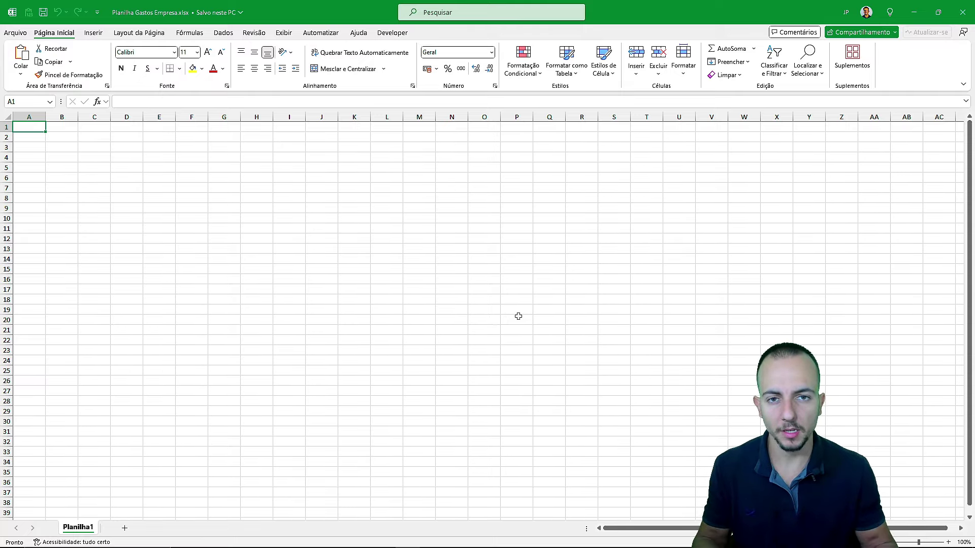
Step: Enter the Despesas_Fixas header in A1 and widen column A to fit it
text(Despesas_Fixas)
click(62, 158)
drag(46, 117, 82, 116)
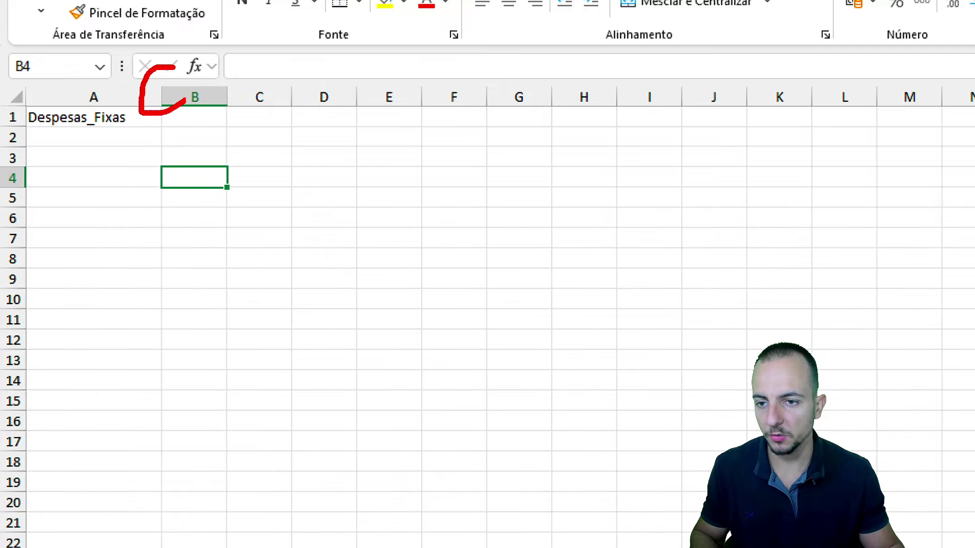
Step: Enter Aluguel in A2 and begin Internet in A3
click(63, 133)
text(Aluguel)
key(Return)
text(Internet)
Step: Paste the fixed-expense list into A2:A6: Aluguel, Internet, Seguro, Manutenção, Licenças e taxas
key(Return)
key(Up)
key(Up)
text(Aluguel Internet Seguro Manutenção Licenças e taxas)
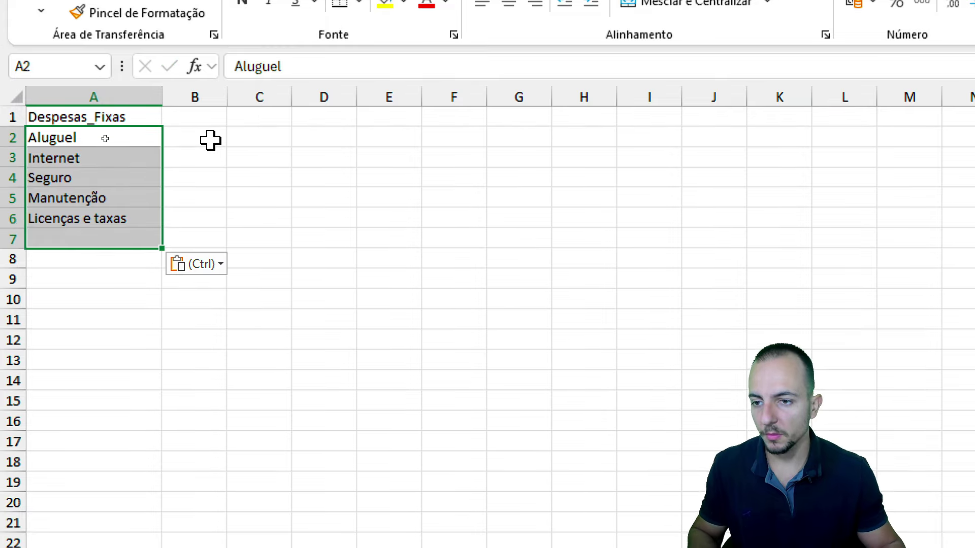
click(115, 141)
click(104, 159)
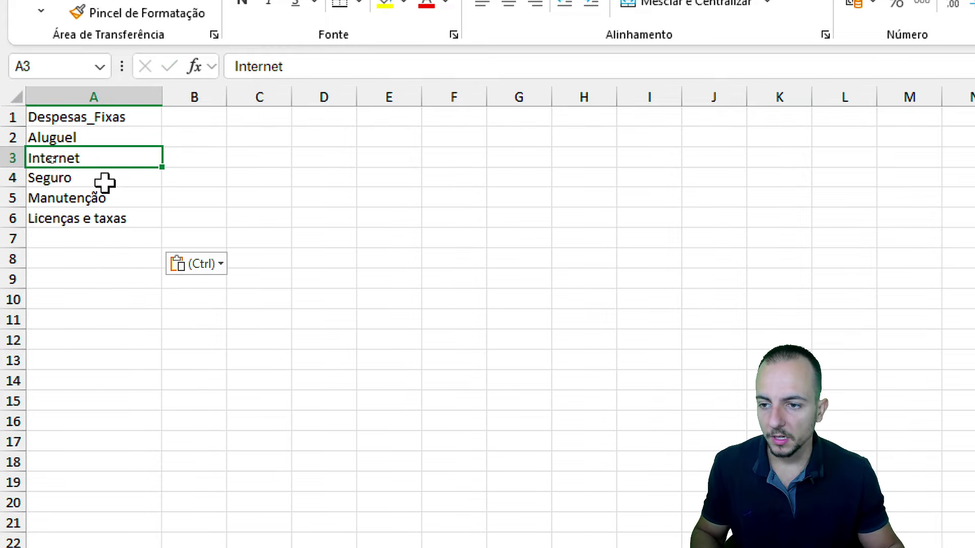
click(105, 183)
click(111, 196)
click(118, 219)
Step: Format A1:A6 as a table and add the Despesas_Variáveis header in C1
key(ctrl+t)
key(Return)
click(259, 253)
text(Despesas_Variáveis)
key(Return)
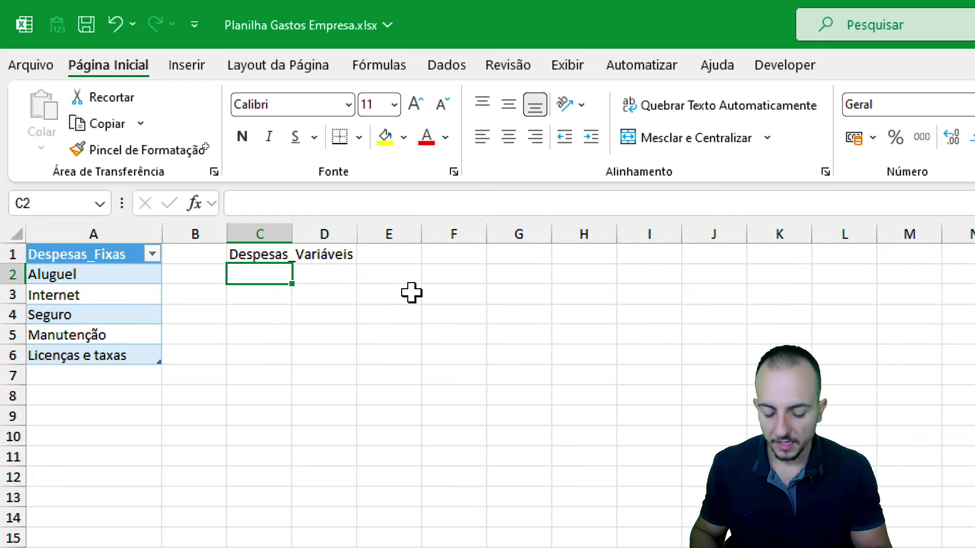
Step: Enter Água in C2 and Luz in C3 below the Despesas_Variáveis header
text(Água)
key(Return)
text(L)
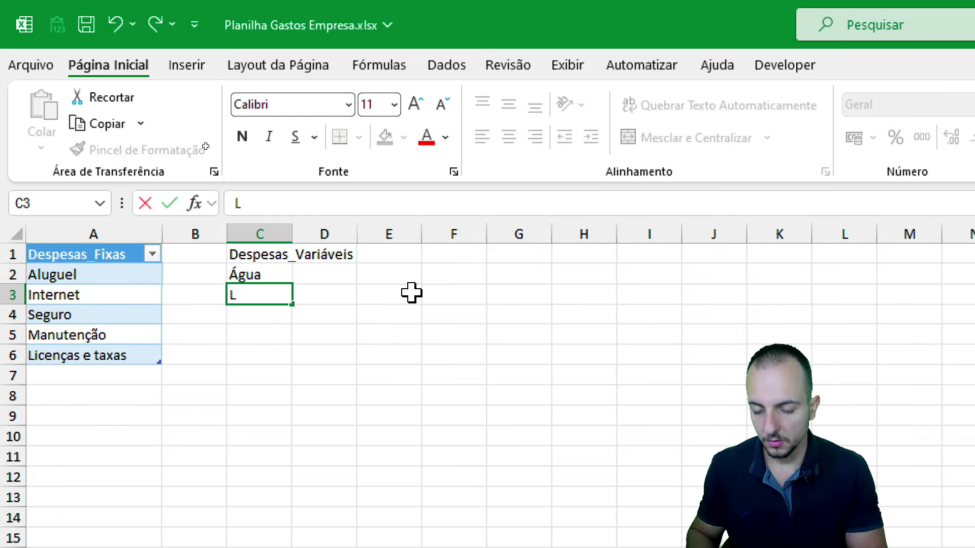
text(uz)
key(Return)
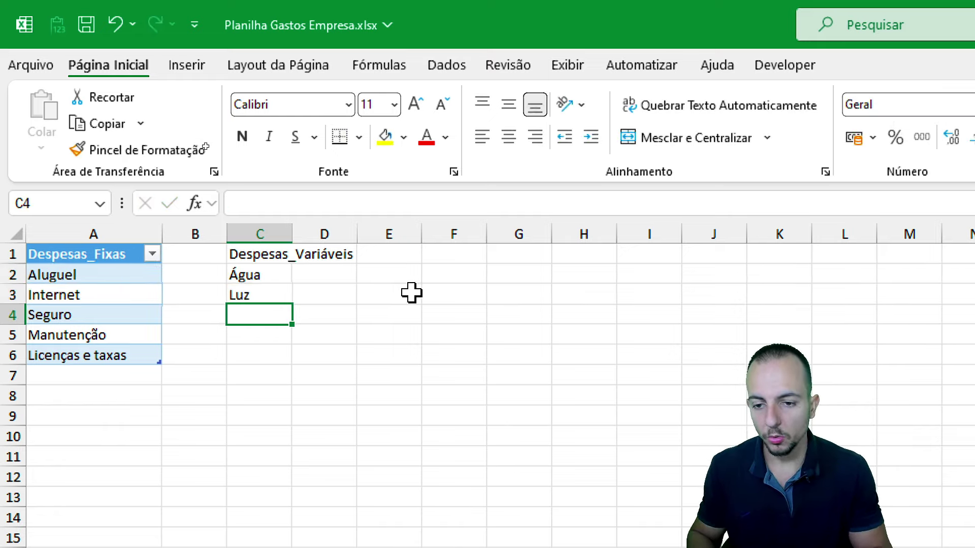
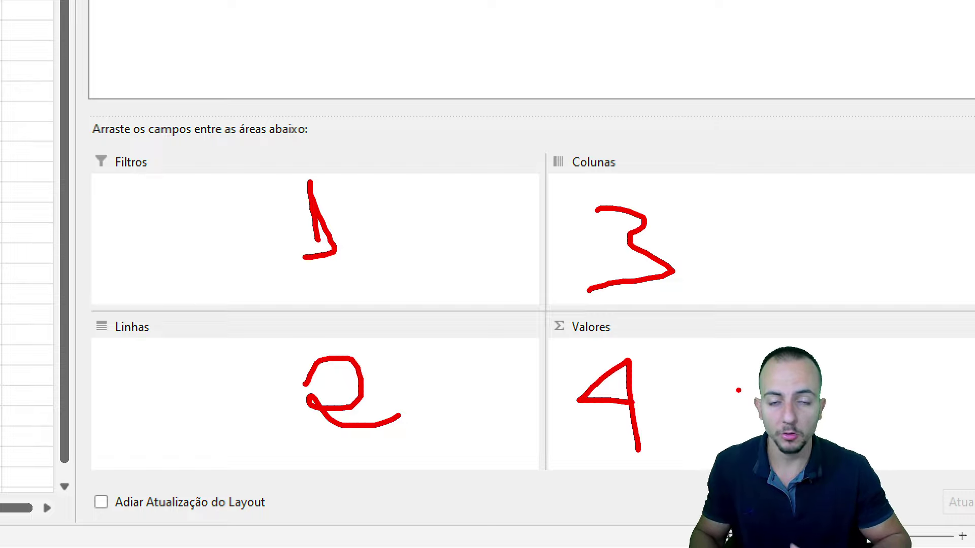
Step: Add TIPO as row labels and sum VALOR, then select the value cells C4:C9
key(Escape)
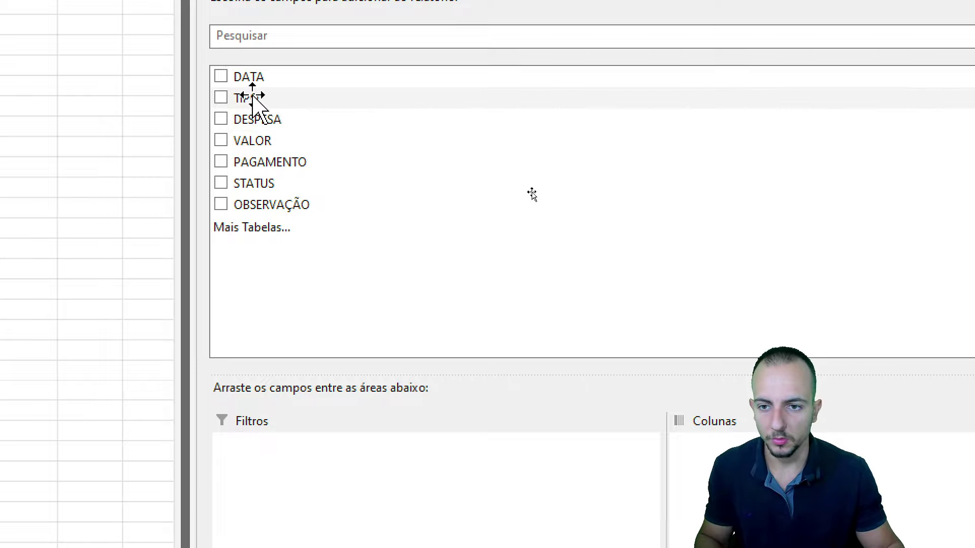
drag(252, 96, 331, 426)
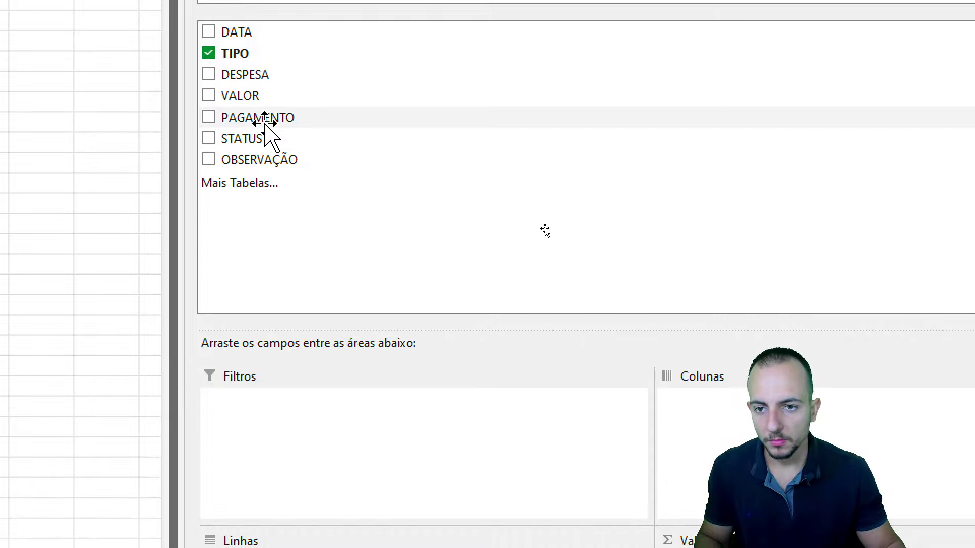
mouse_move(243, 125)
mouse_down()
mouse_move(249, 96)
mouse_move(632, 388)
mouse_move(616, 386)
mouse_up()
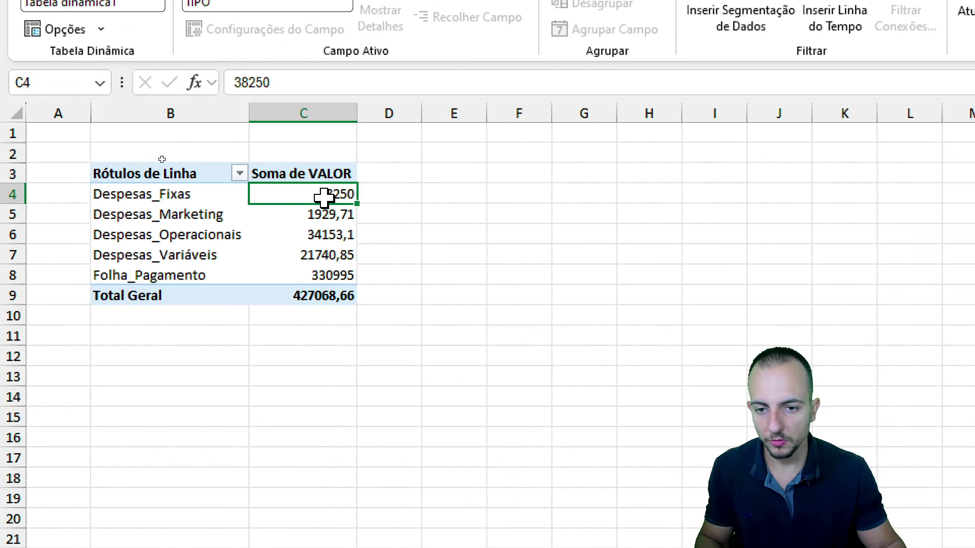
drag(322, 196, 324, 289)
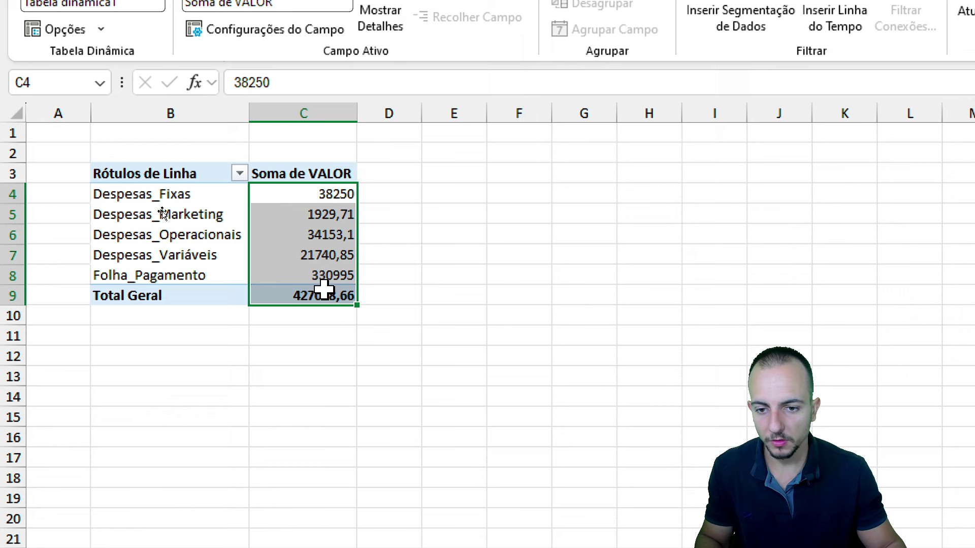
Step: In PivotTable Options, disable auto-fit column widths on update and change the grand totals settings
right_click(201, 216)
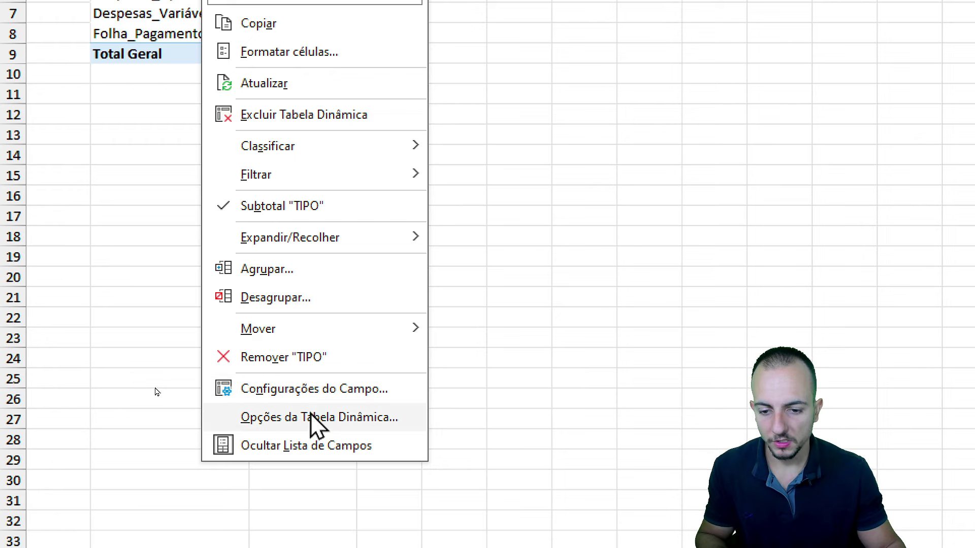
click(318, 418)
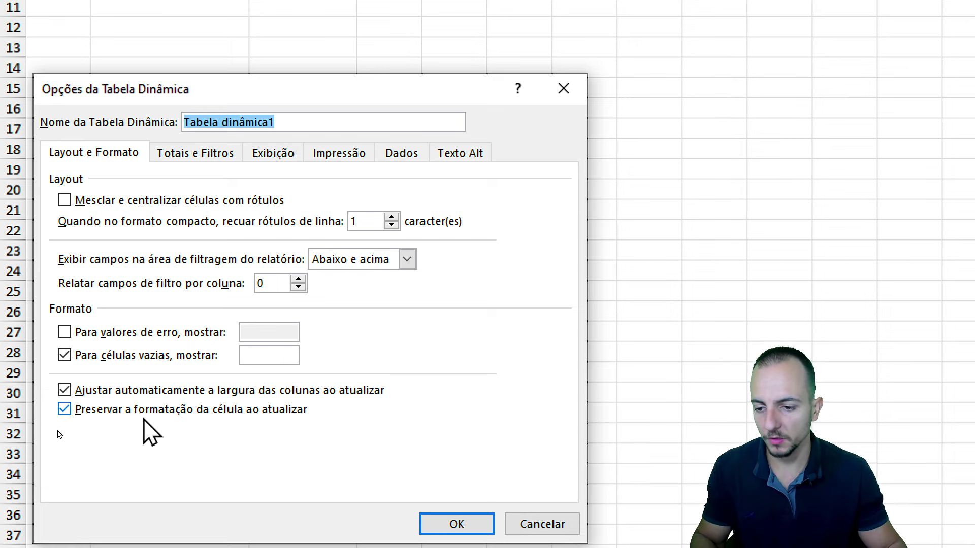
click(92, 391)
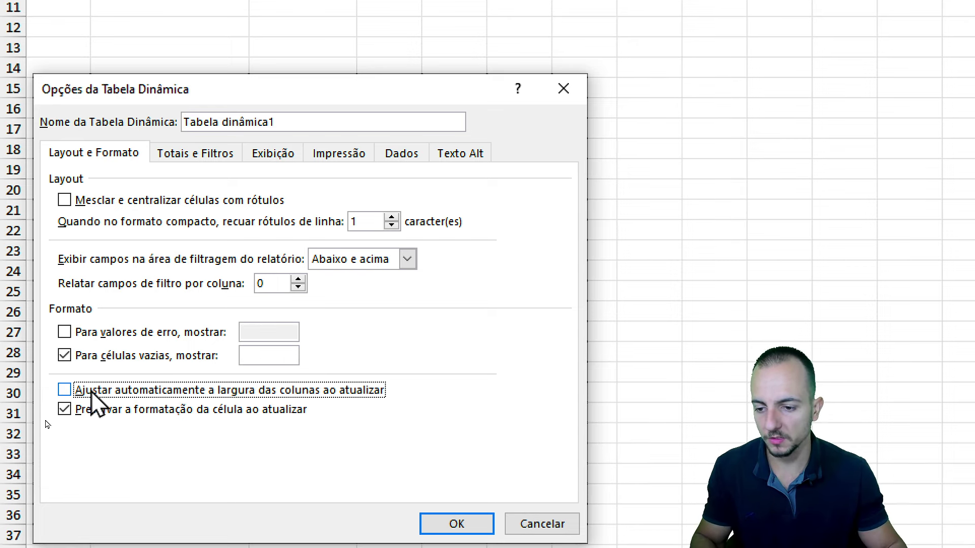
click(186, 157)
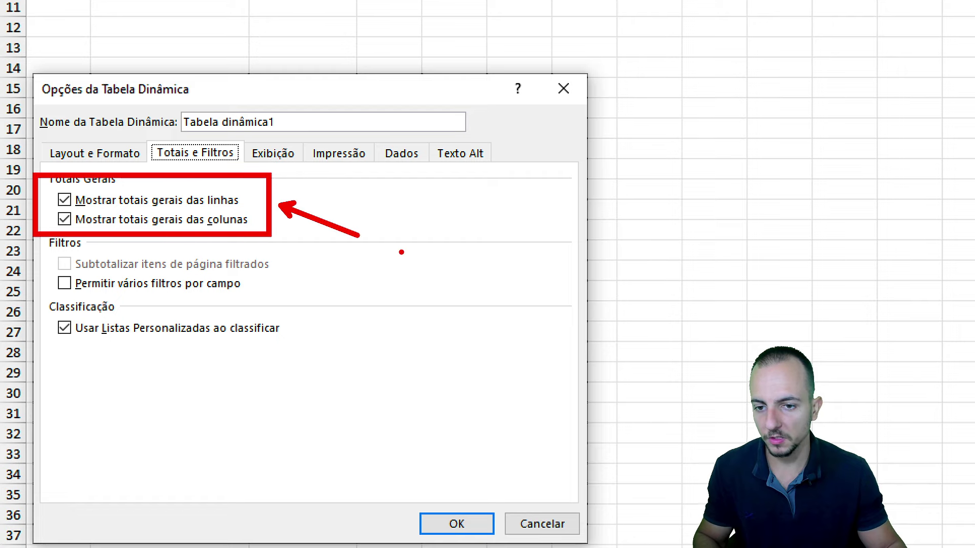
click(122, 200)
click(121, 219)
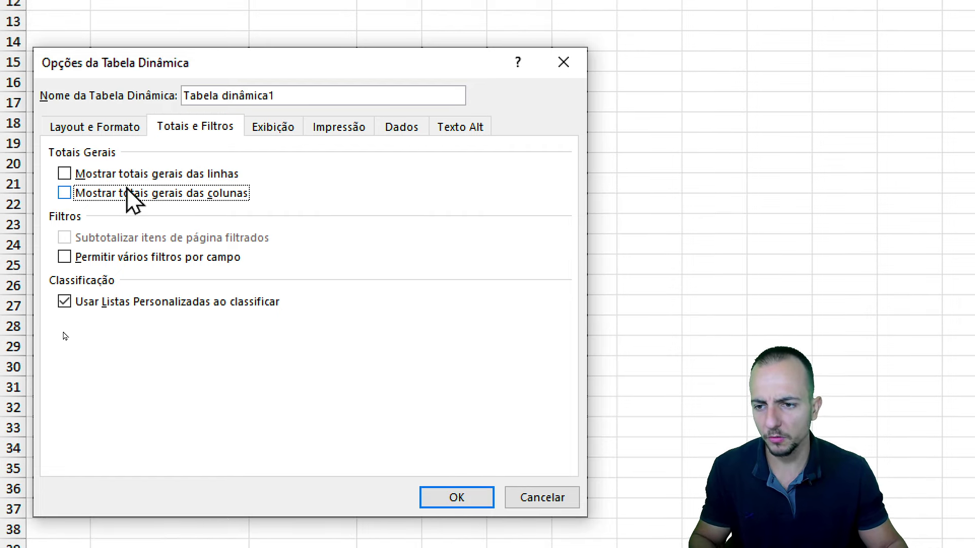
click(151, 175)
click(456, 497)
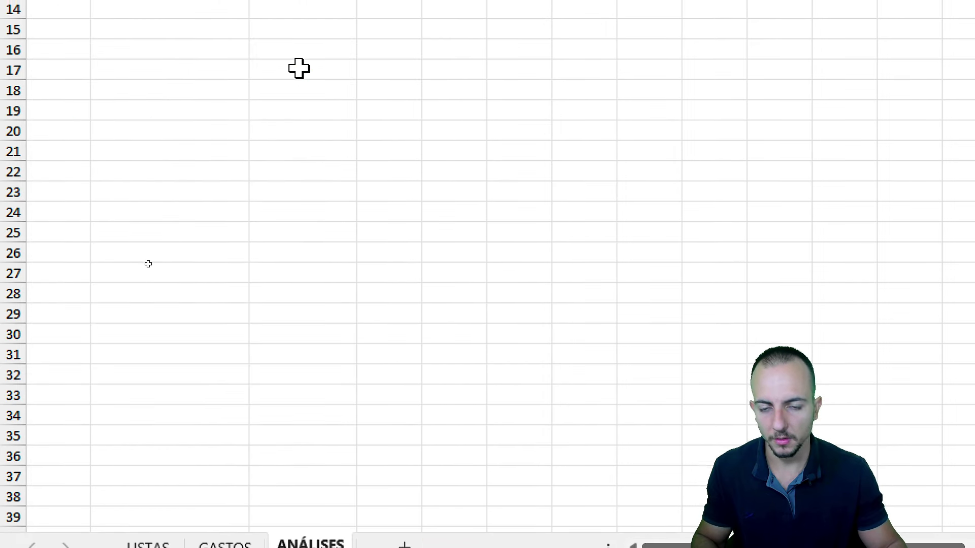
Step: Format the VALOR sums in C4:C9 as R$ accounting (Contábil)
mouse_move(304, 135)
mouse_down()
mouse_move(322, 168)
mouse_move(317, 238)
mouse_up()
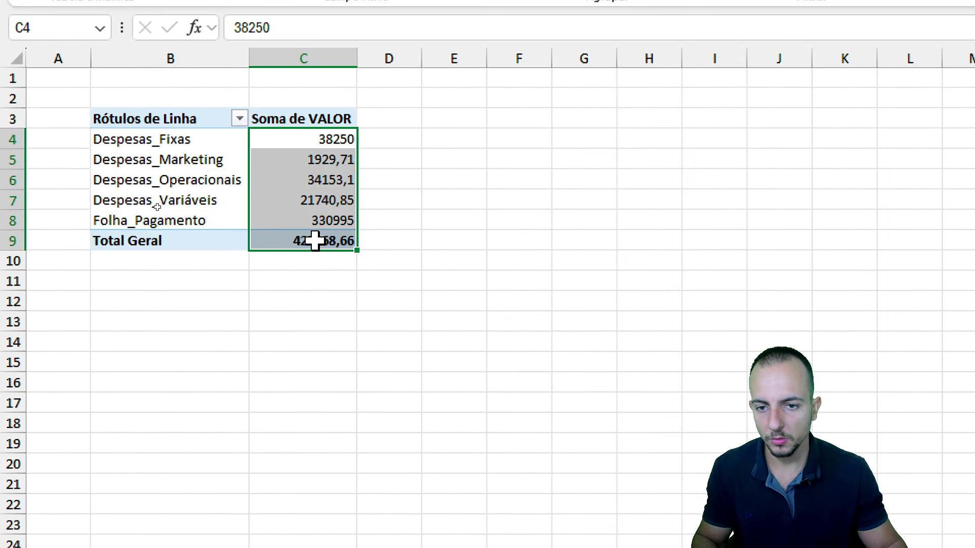
click(86, 48)
click(853, 121)
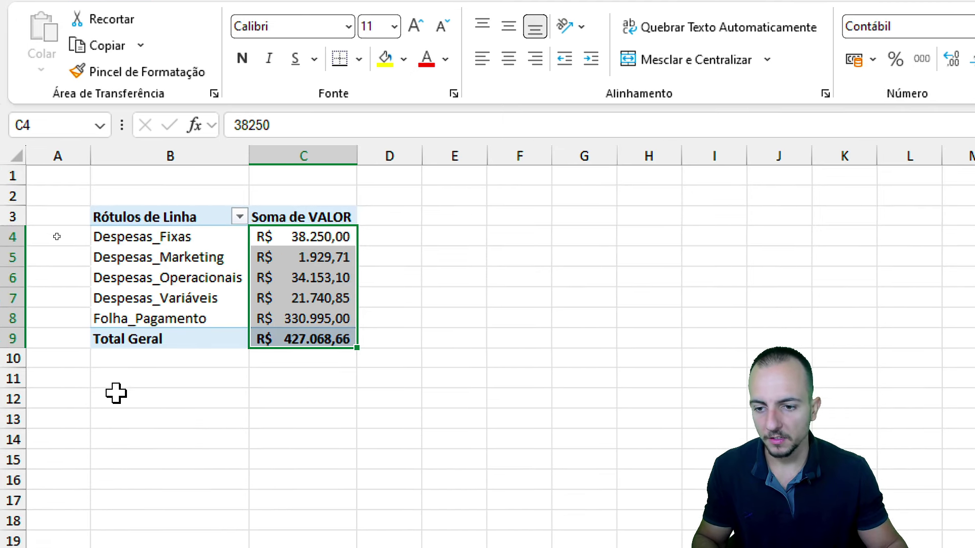
click(157, 373)
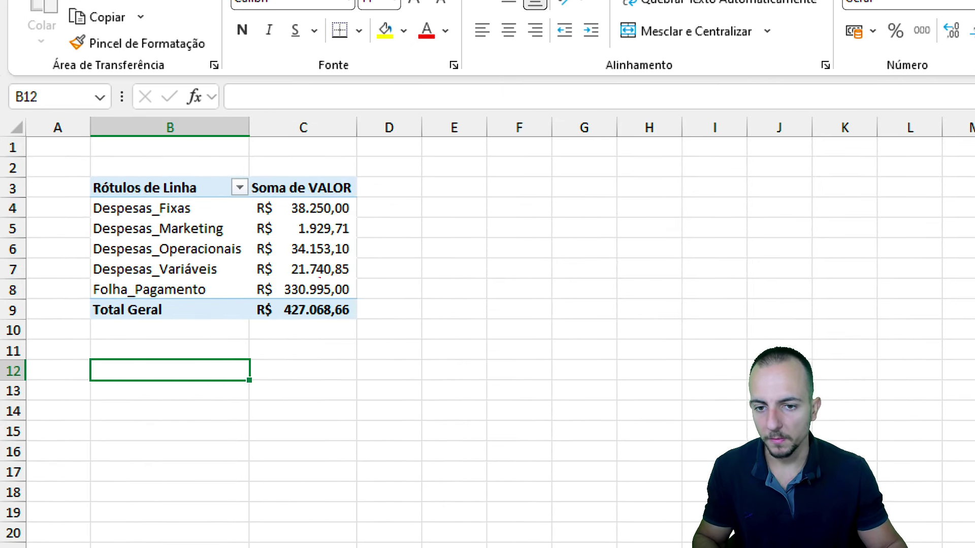
Step: Adjust the worksheet layout and select a pivot table cell to bring up its field list
drag(371, 231, 474, 208)
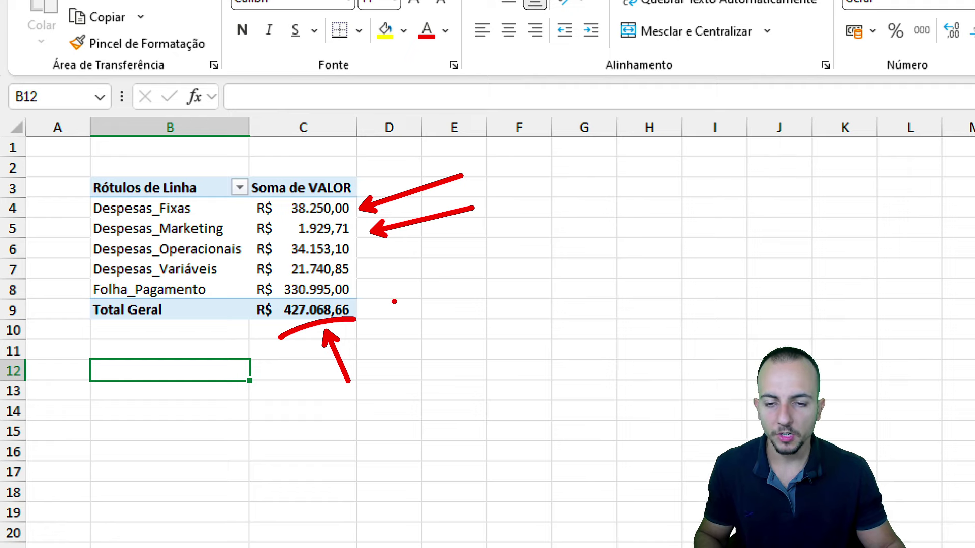
drag(312, 165, 374, 180)
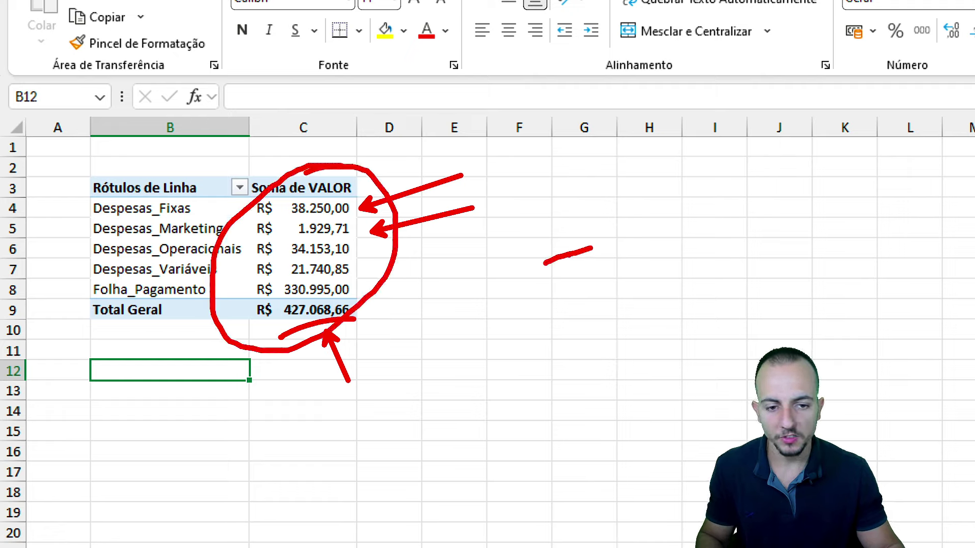
drag(575, 468, 663, 484)
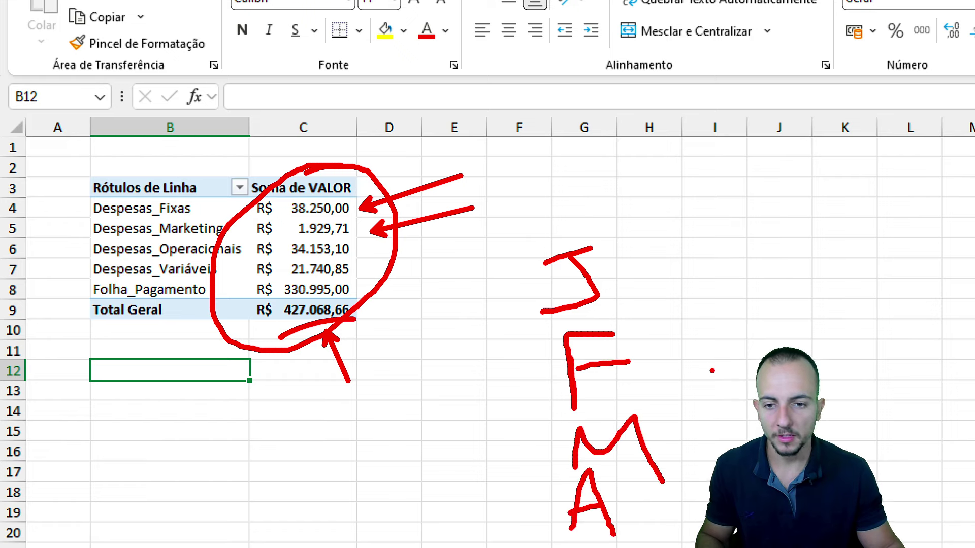
drag(679, 299, 599, 277)
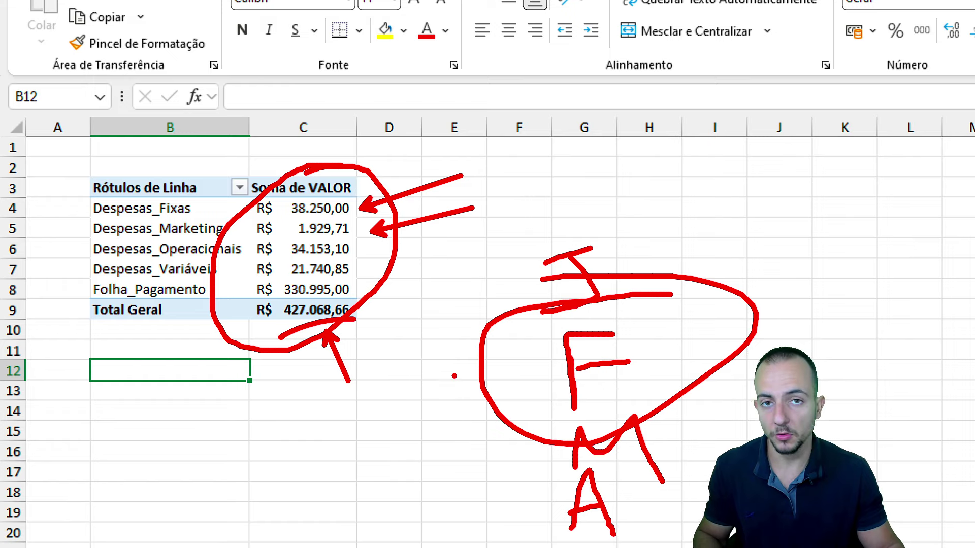
key(Escape)
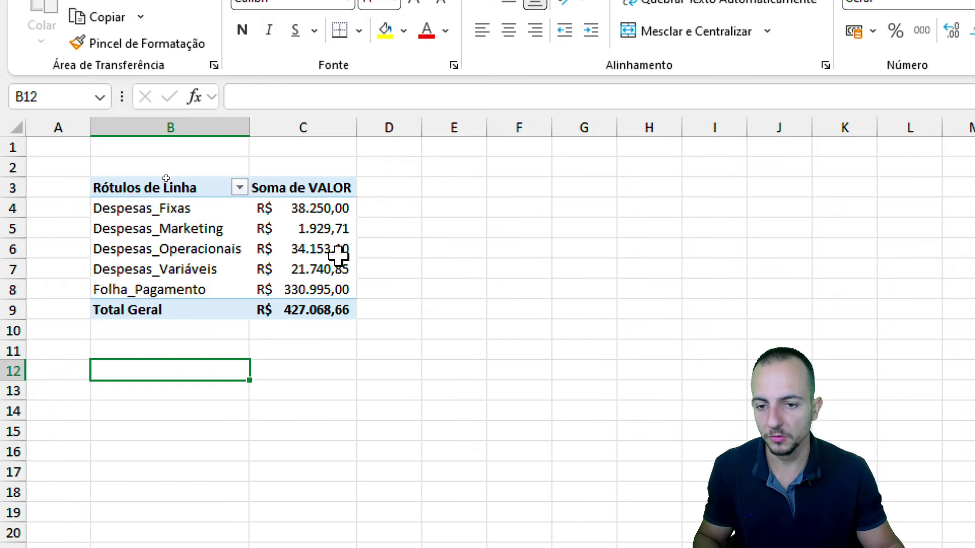
click(202, 229)
click(191, 226)
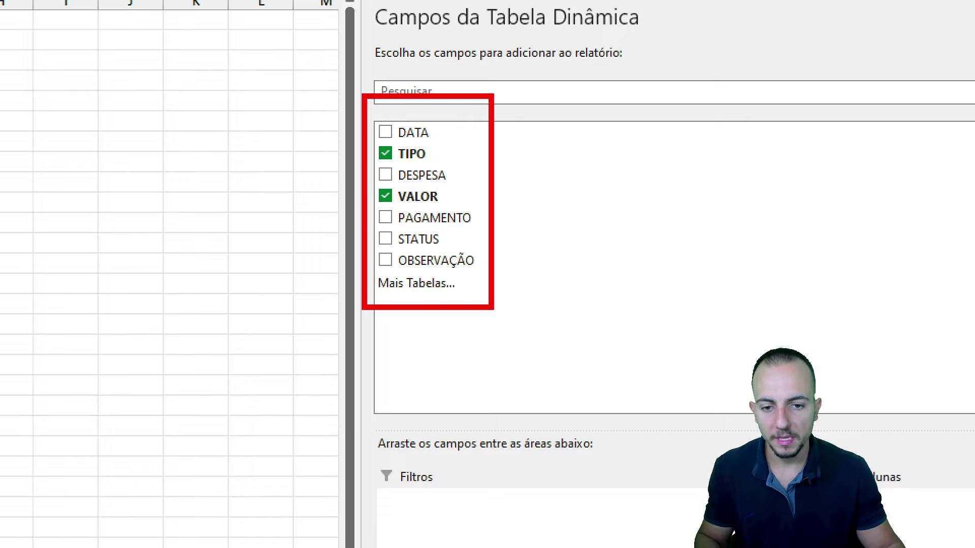
drag(488, 293, 521, 179)
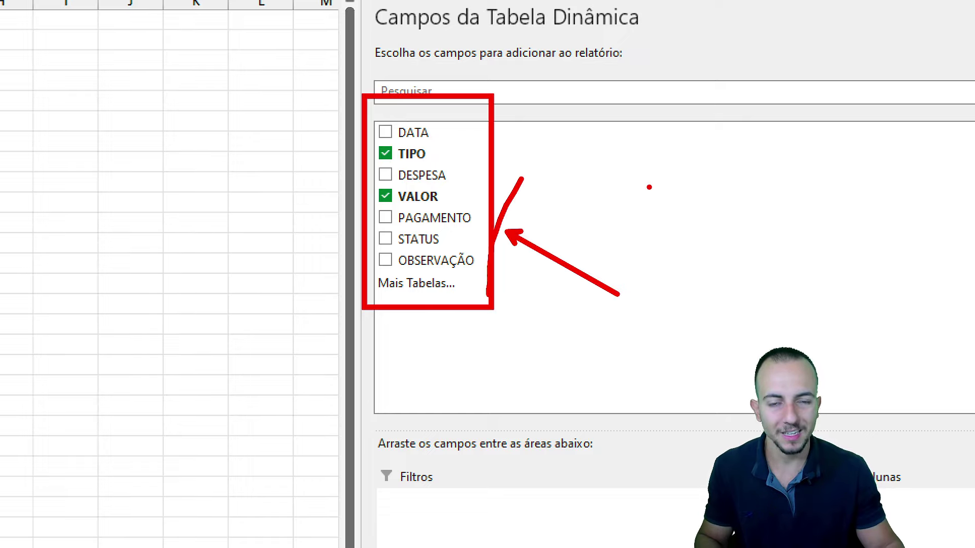
key(Escape)
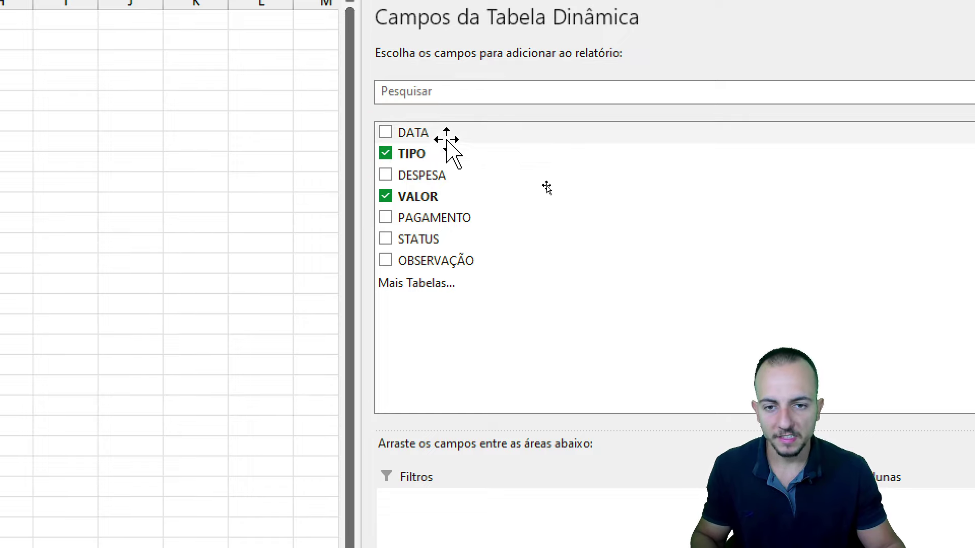
mouse_move(413, 134)
mouse_down()
mouse_move(449, 396)
mouse_move(465, 412)
mouse_up()
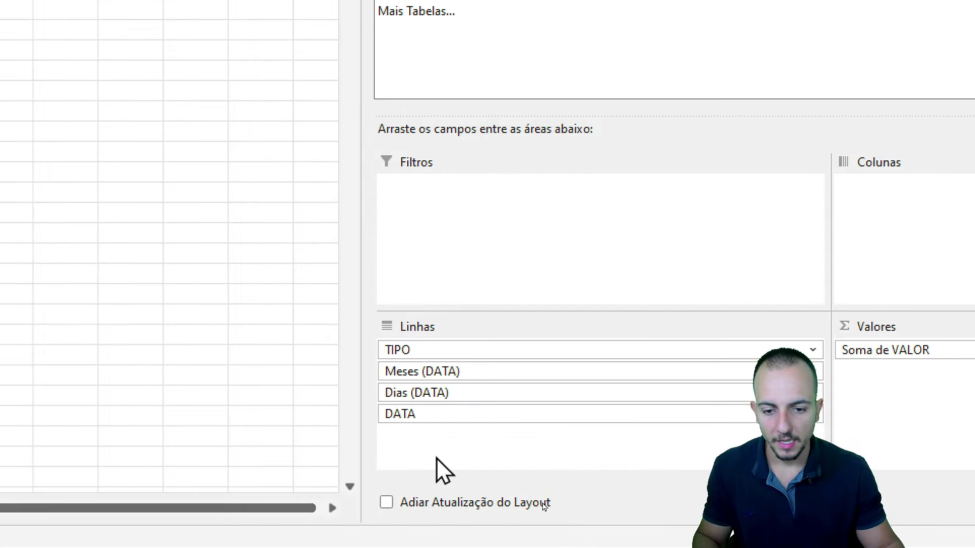
drag(376, 371, 294, 330)
drag(374, 391, 303, 351)
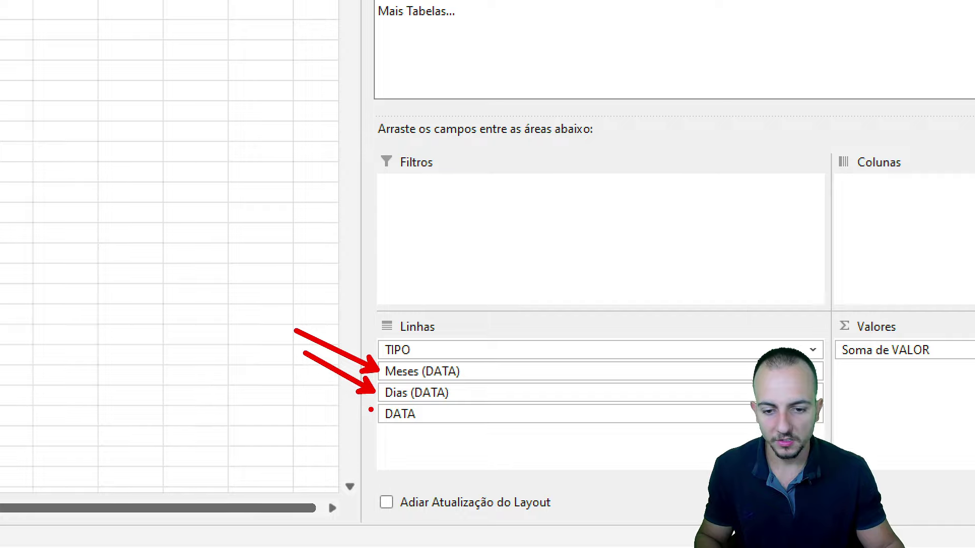
drag(374, 412, 319, 389)
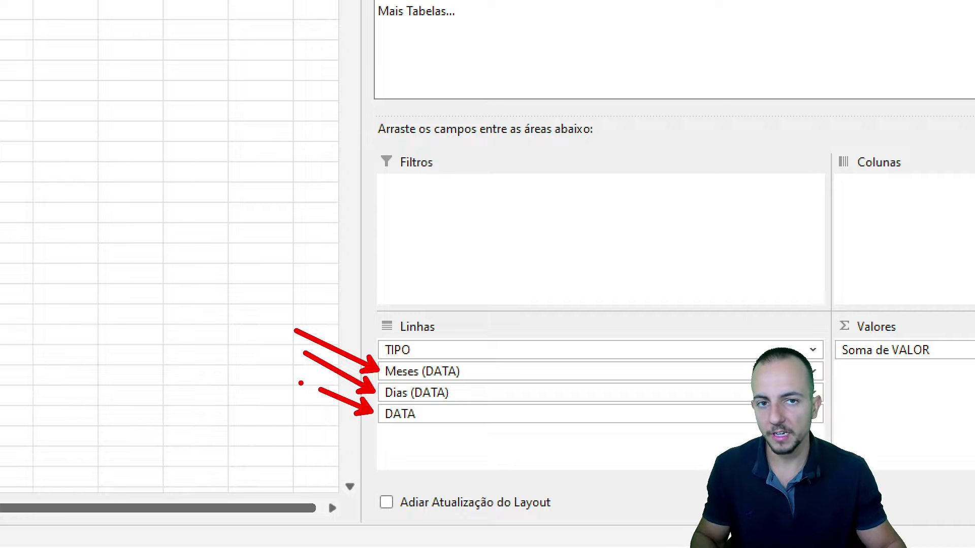
key(Escape)
click(397, 414)
click(671, 372)
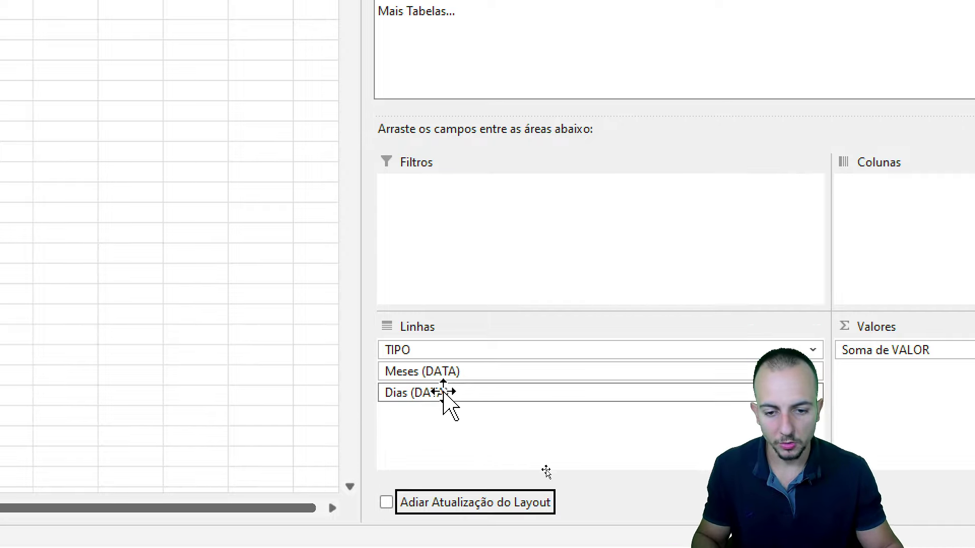
click(505, 394)
click(622, 351)
click(503, 372)
click(622, 324)
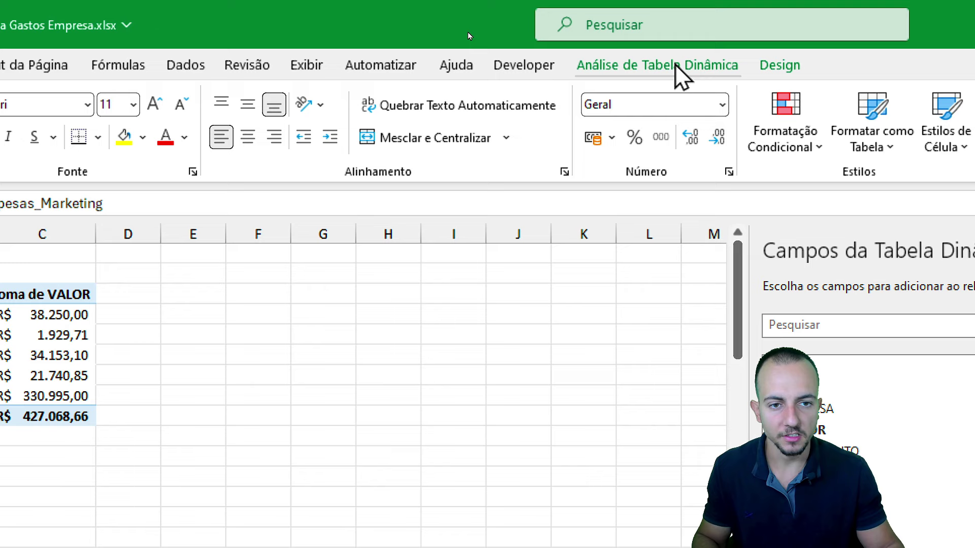
Step: Insert a Meses (DATA) slicer, move it below the pivot table and widen it
click(676, 66)
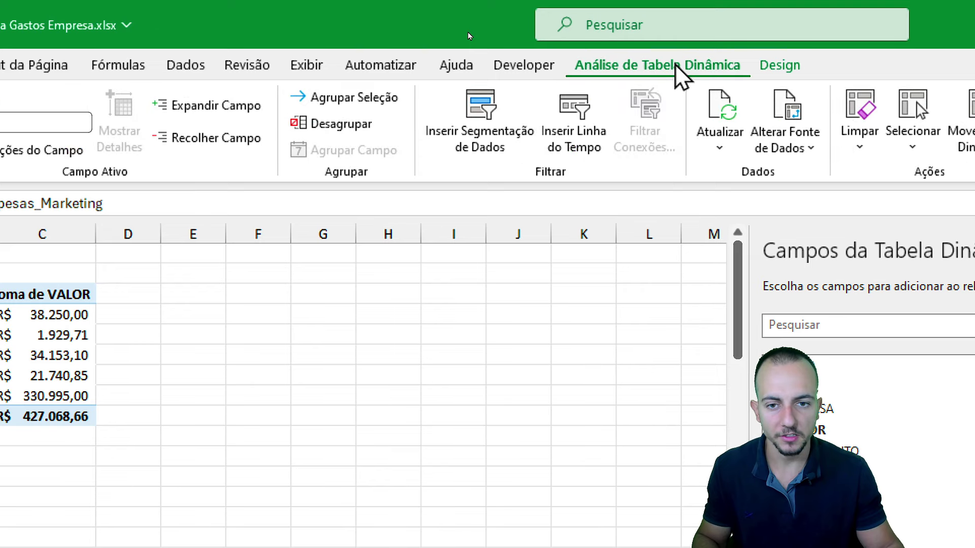
click(482, 145)
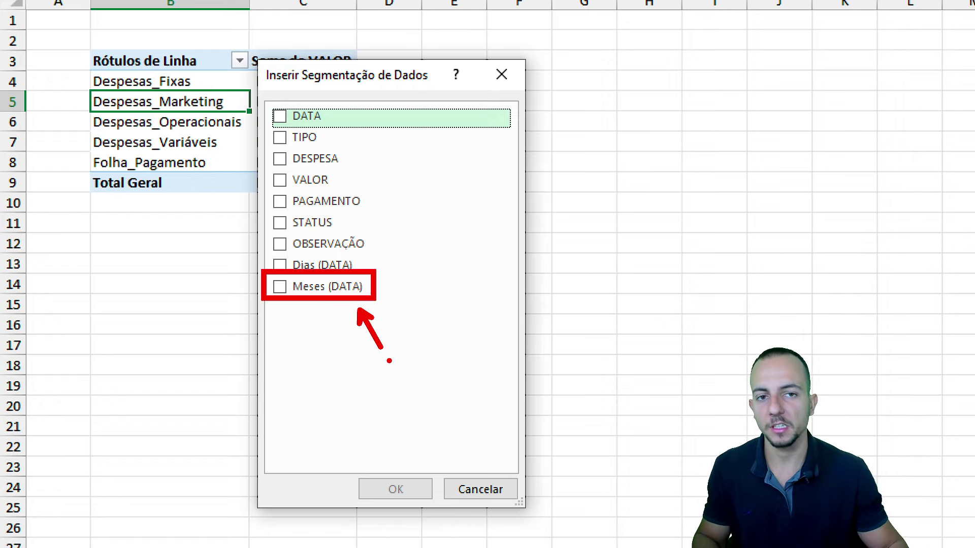
click(281, 287)
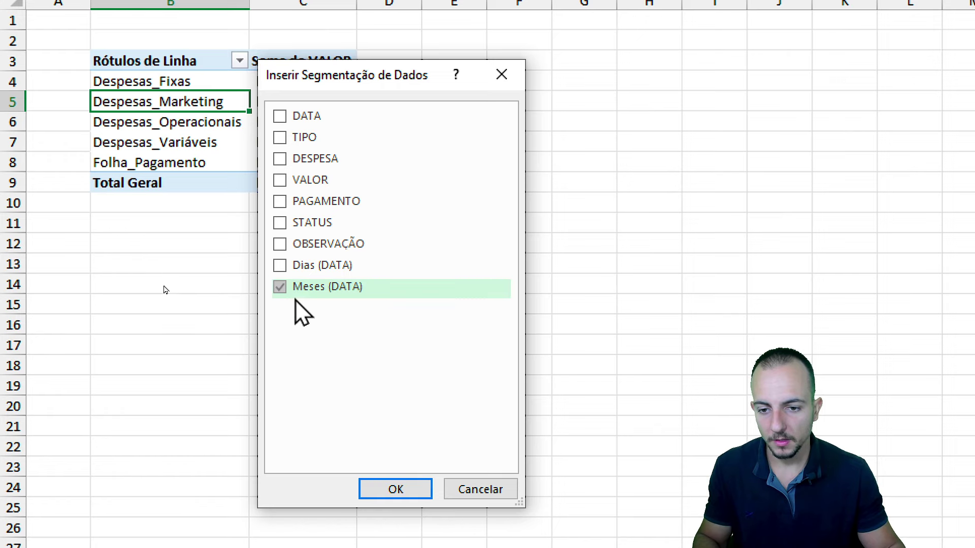
click(385, 488)
mouse_move(474, 277)
mouse_down()
mouse_move(175, 261)
mouse_move(154, 207)
mouse_move(138, 215)
mouse_up()
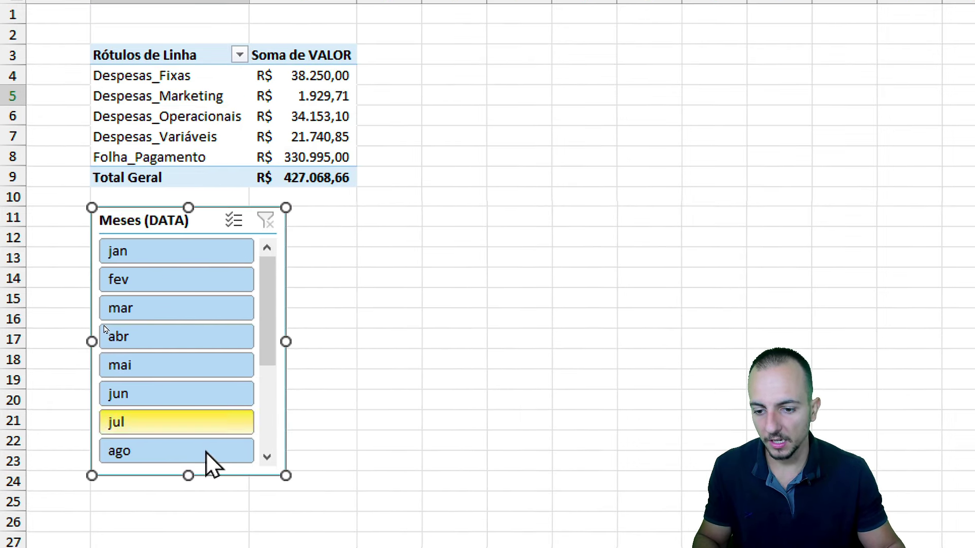
drag(286, 341, 357, 341)
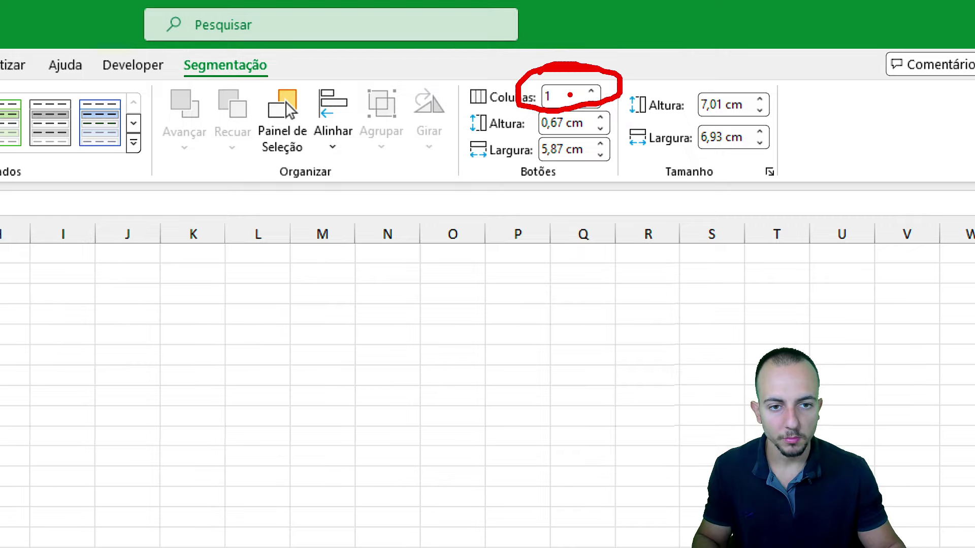
Step: Spread the month slicer's buttons across more columns and shorten the slicer
click(591, 91)
click(591, 92)
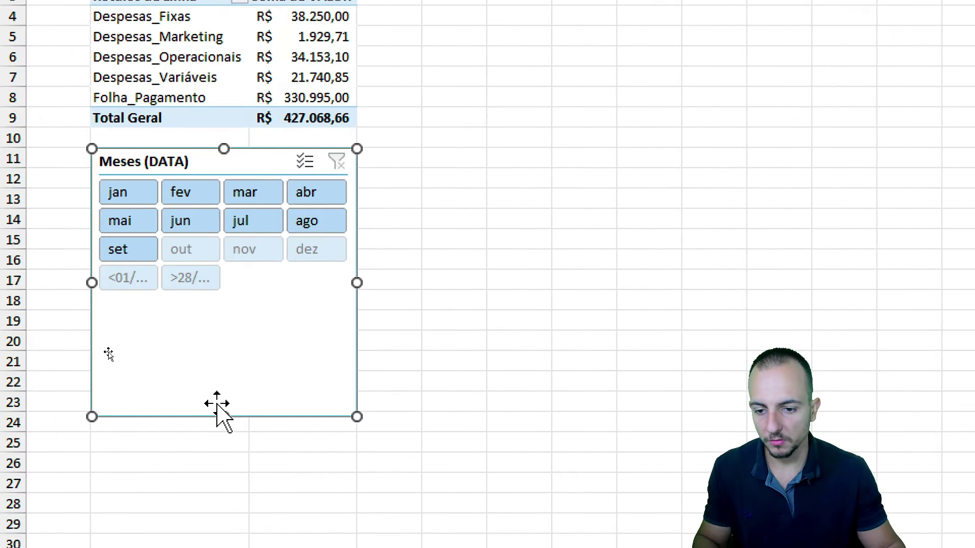
drag(225, 406, 260, 307)
click(437, 279)
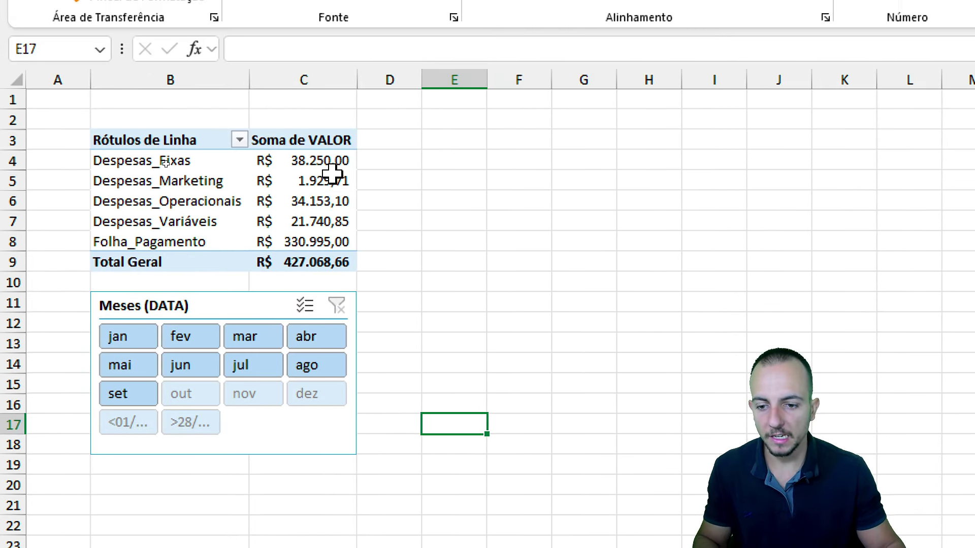
Step: Test the slicer by filtering the pivot to mar, then jun, then jan
click(256, 340)
drag(316, 160, 294, 260)
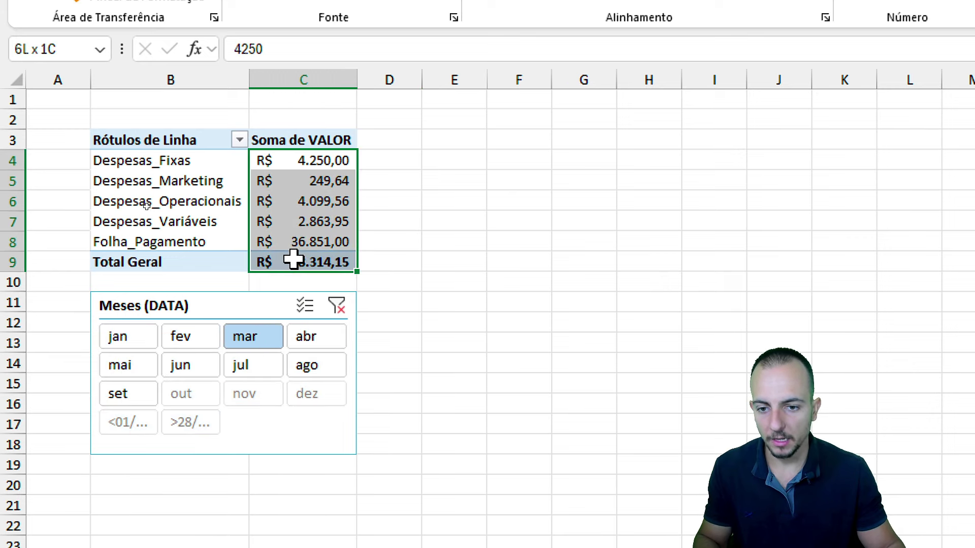
click(177, 141)
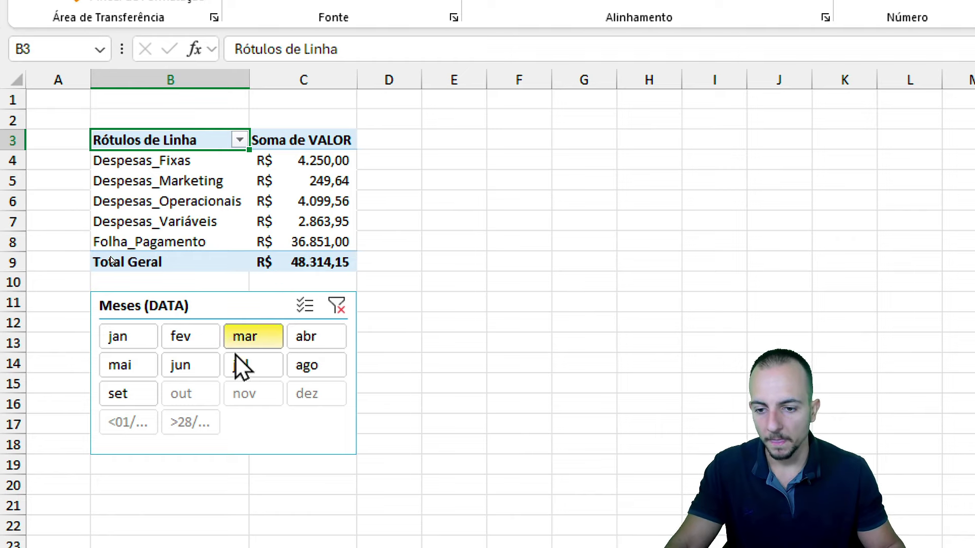
click(205, 371)
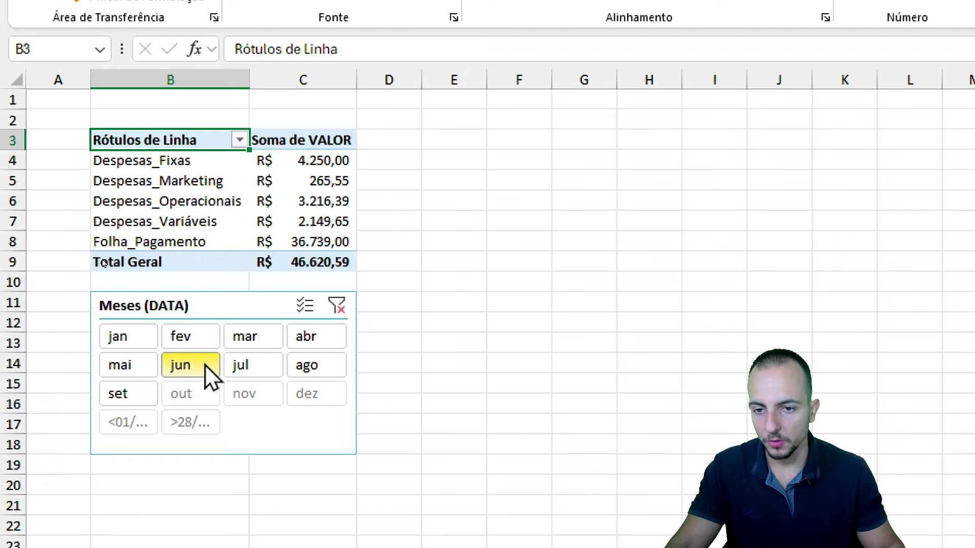
click(132, 339)
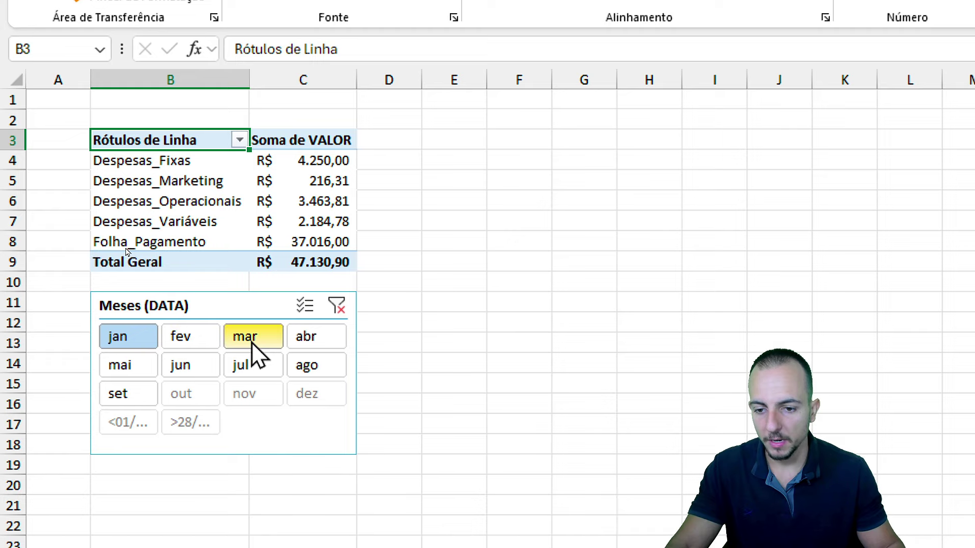
Step: Multi-select fev and mar, then filter to jul only and clear the month filter
click(304, 308)
click(191, 337)
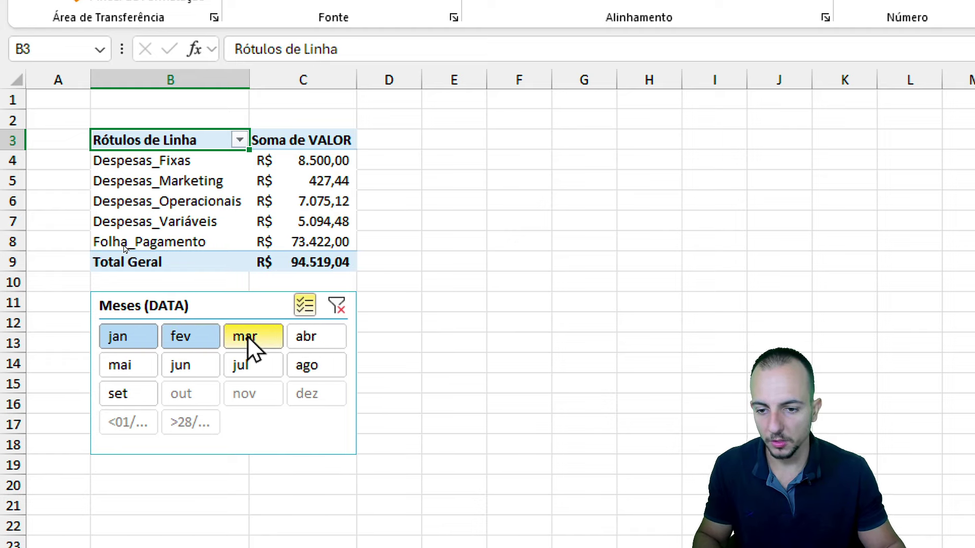
click(251, 337)
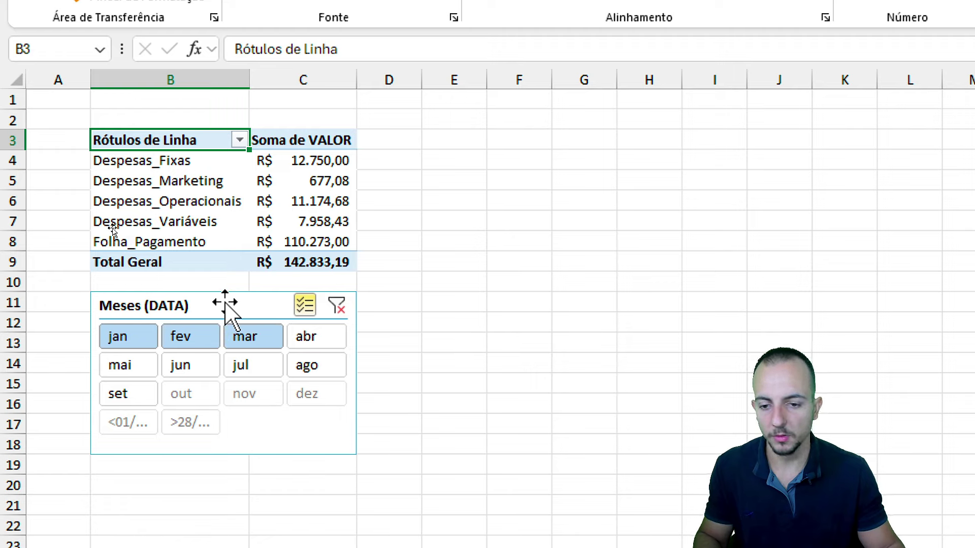
click(303, 314)
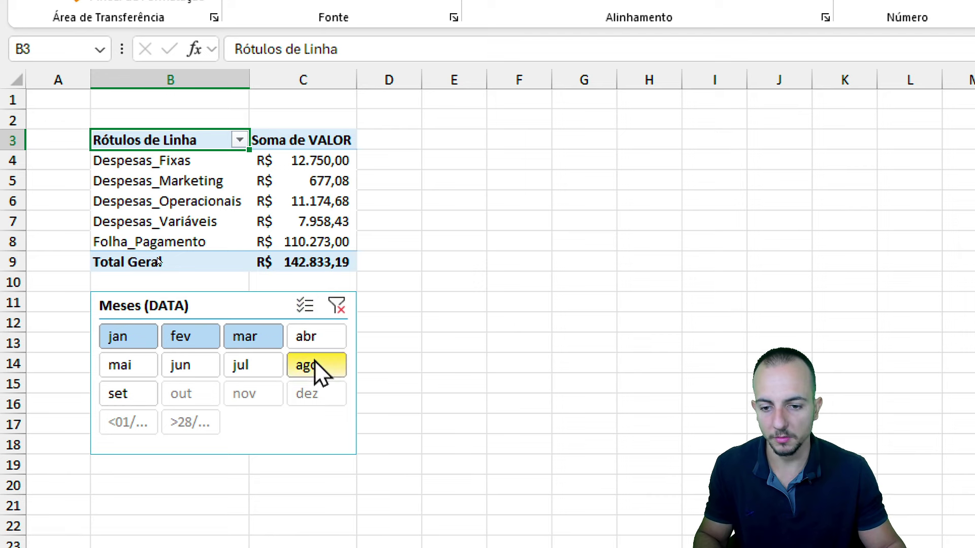
click(250, 364)
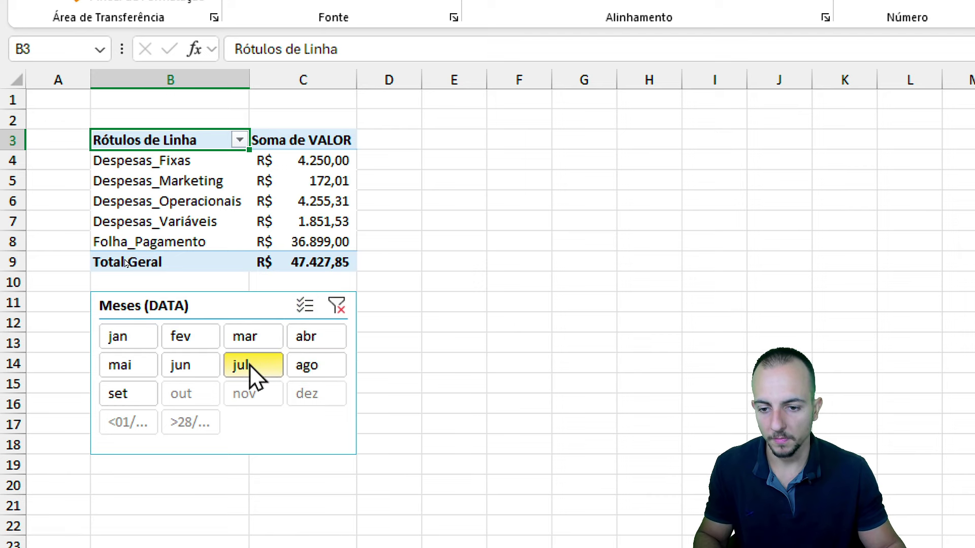
click(336, 305)
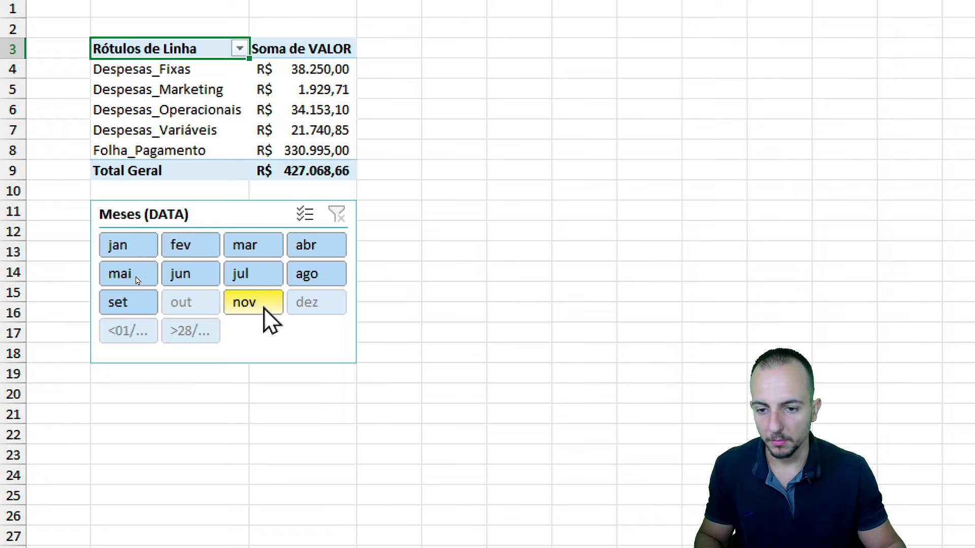
Step: Try nov and out (no data) and mai, leave the filter on jan, then open GASTOS
click(241, 307)
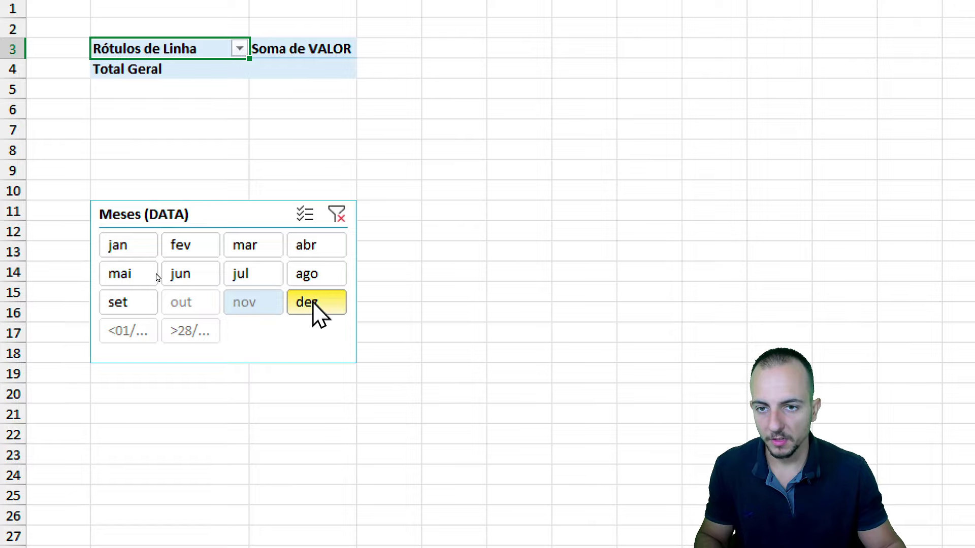
click(190, 302)
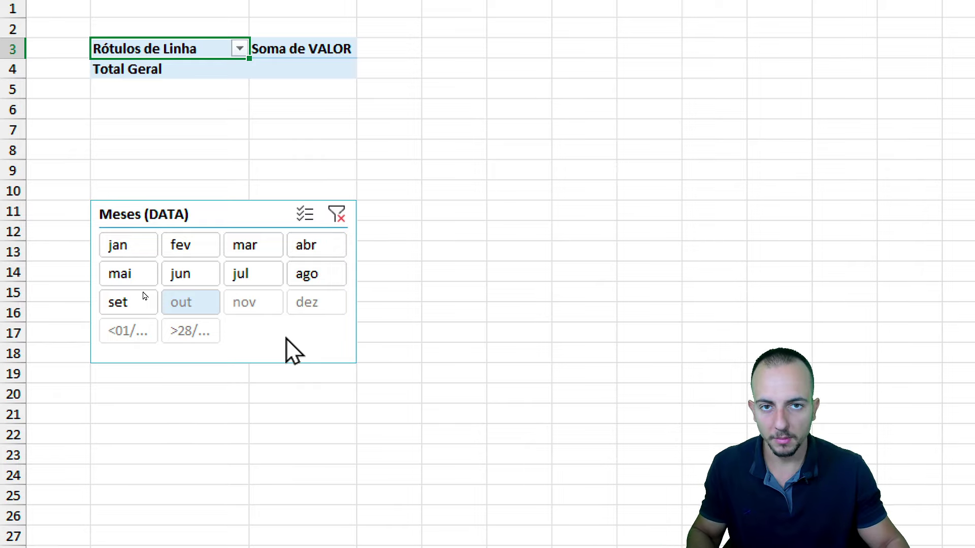
click(118, 272)
click(127, 248)
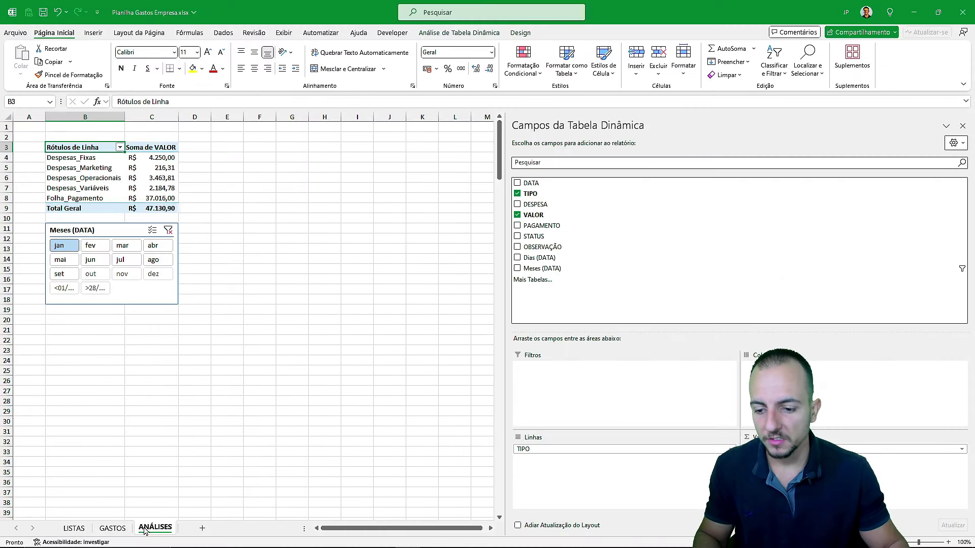
click(113, 529)
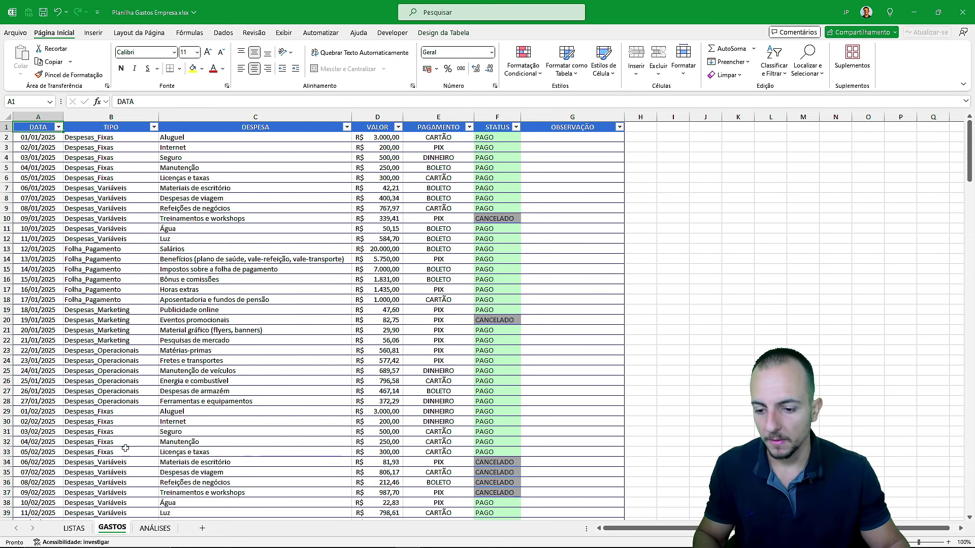
Step: Back on ANÁLISES, refresh the expense pivot table with Atualizar
click(153, 528)
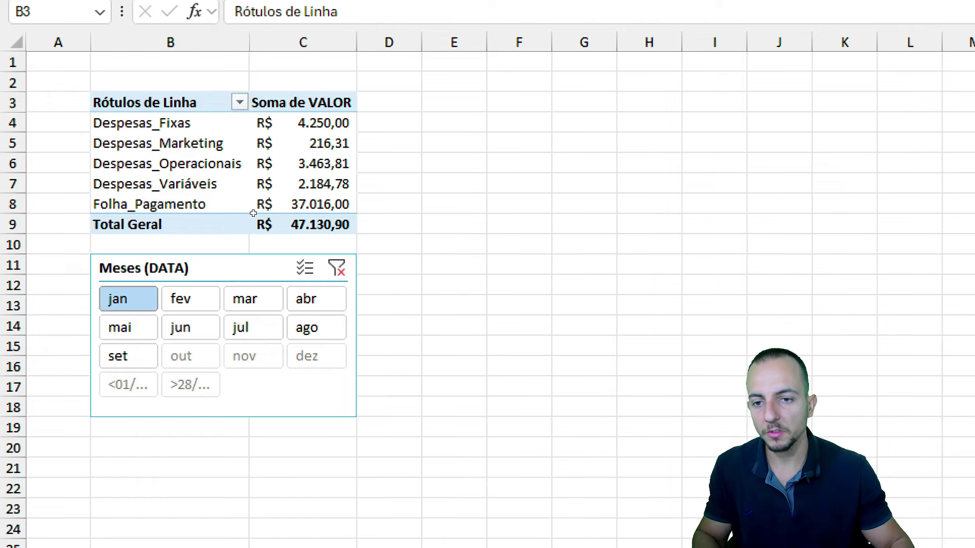
click(192, 164)
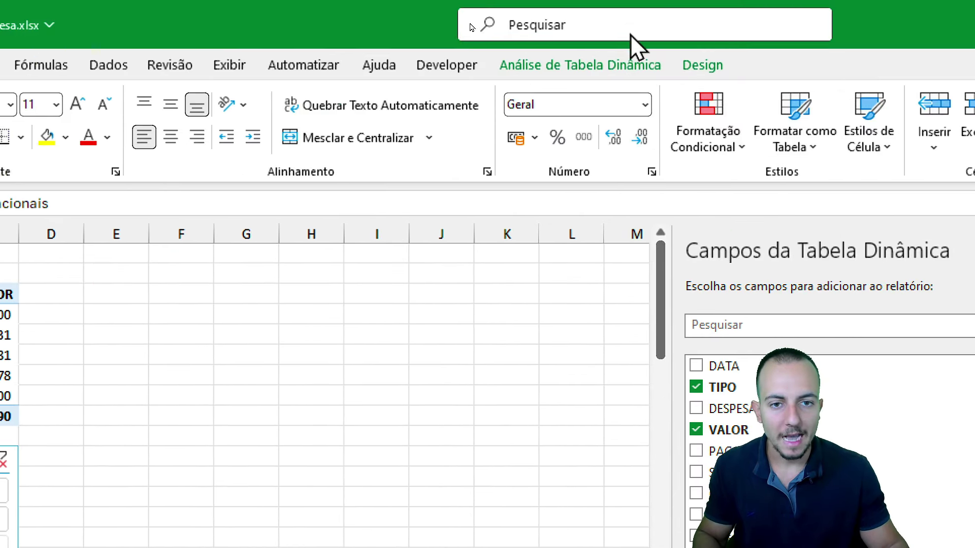
click(625, 6)
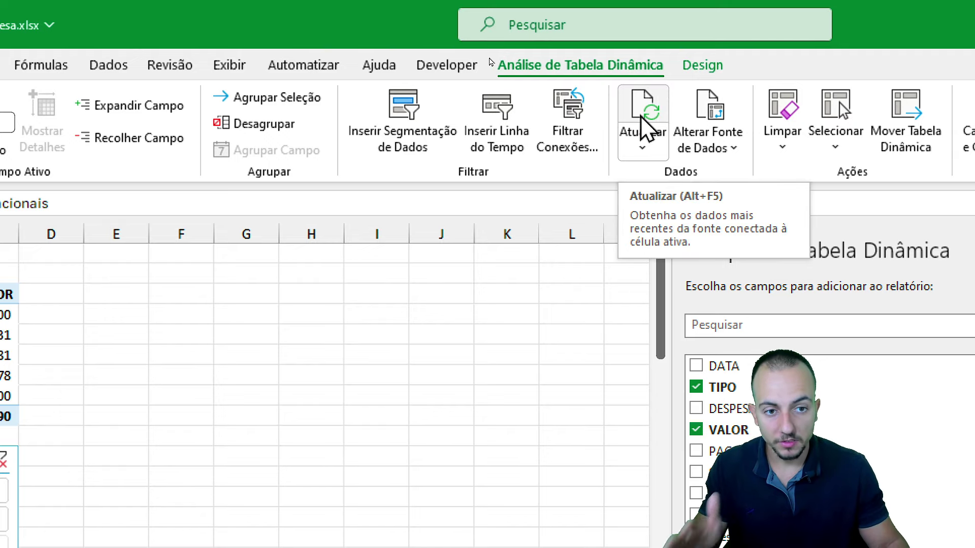
click(642, 129)
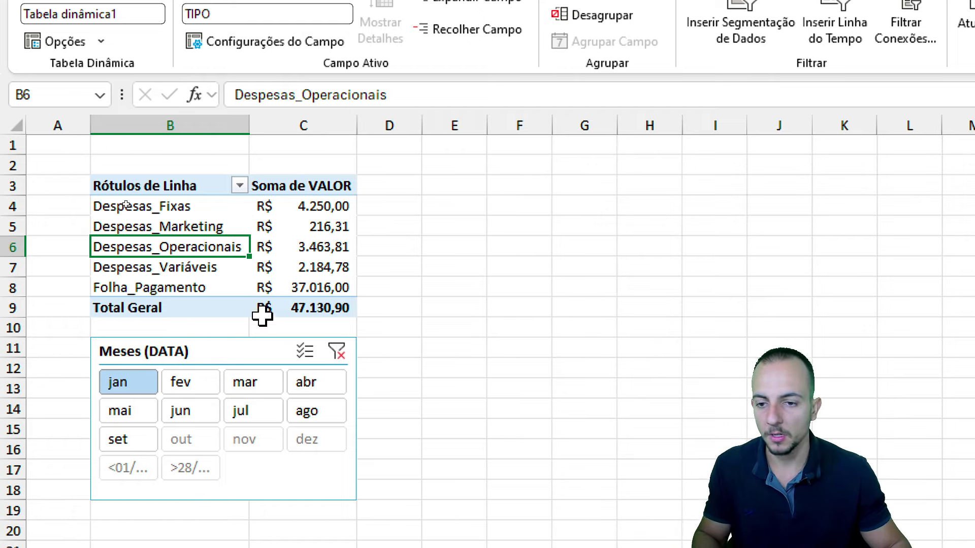
Step: Copy the pivot table B3:C9 and paste it at cell E3
drag(190, 187, 276, 307)
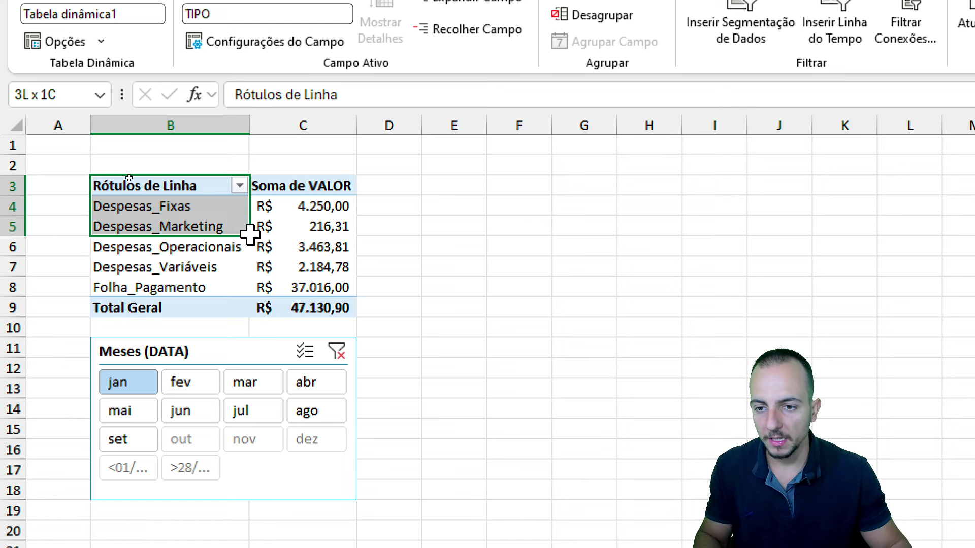
right_click(281, 275)
click(330, 322)
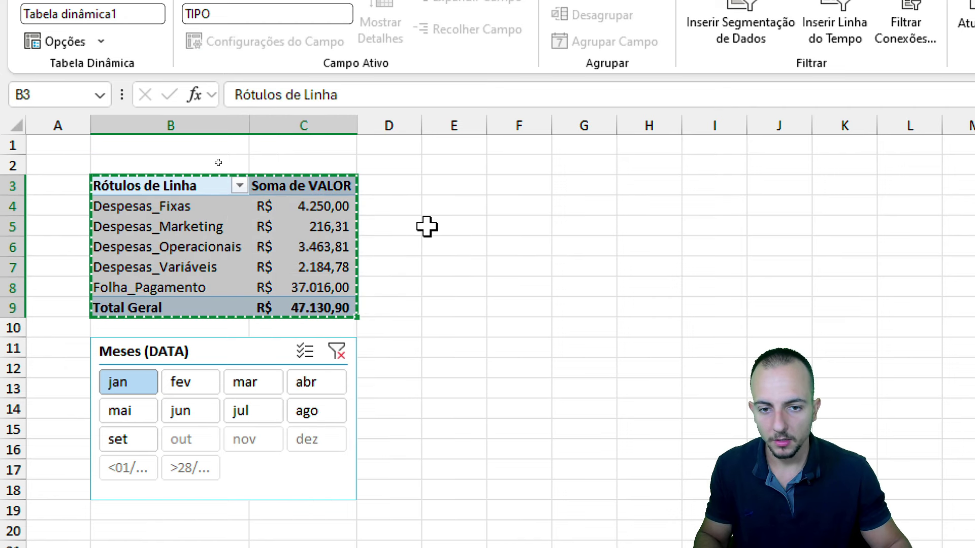
click(460, 188)
right_click(462, 191)
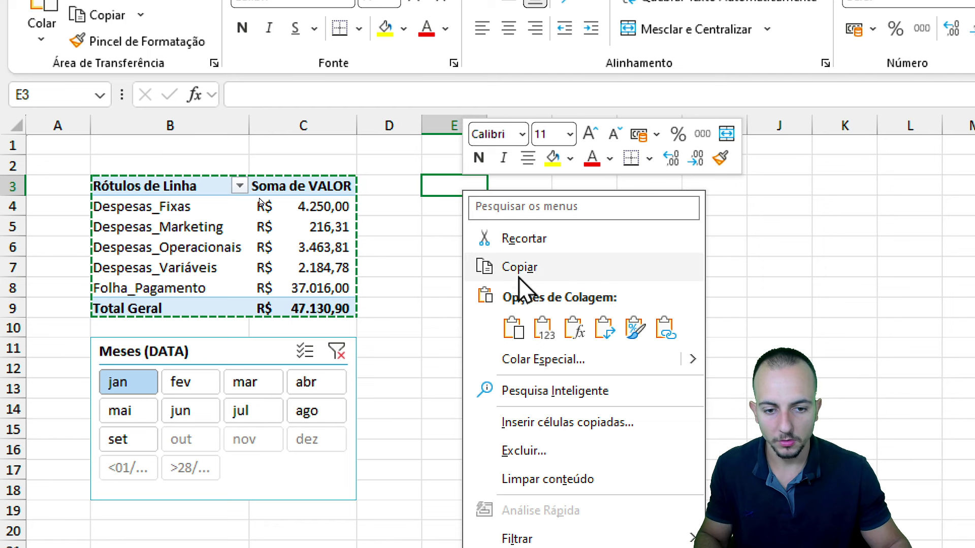
click(514, 329)
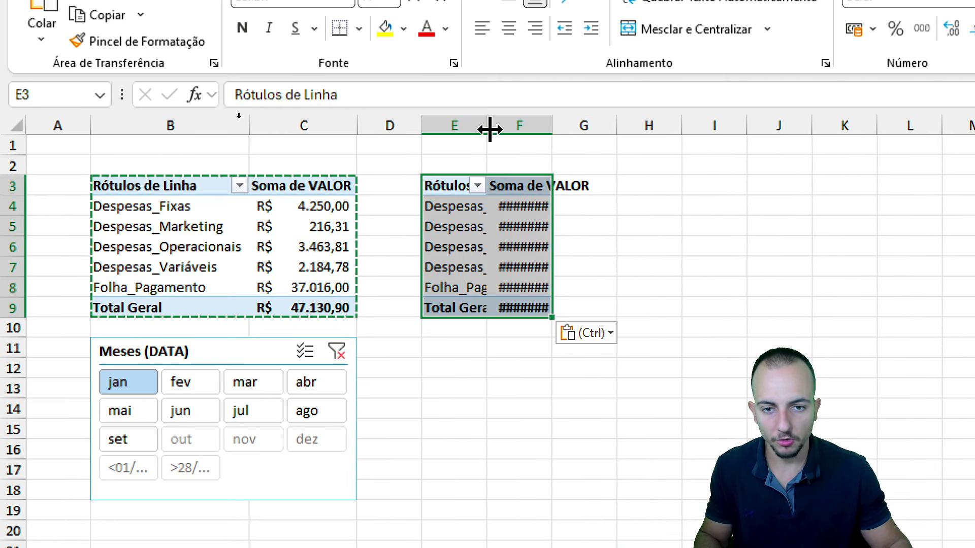
Step: AutoFit columns E:F to the copied pivot's contents and select a cell inside it
drag(472, 126, 522, 125)
double_click(551, 126)
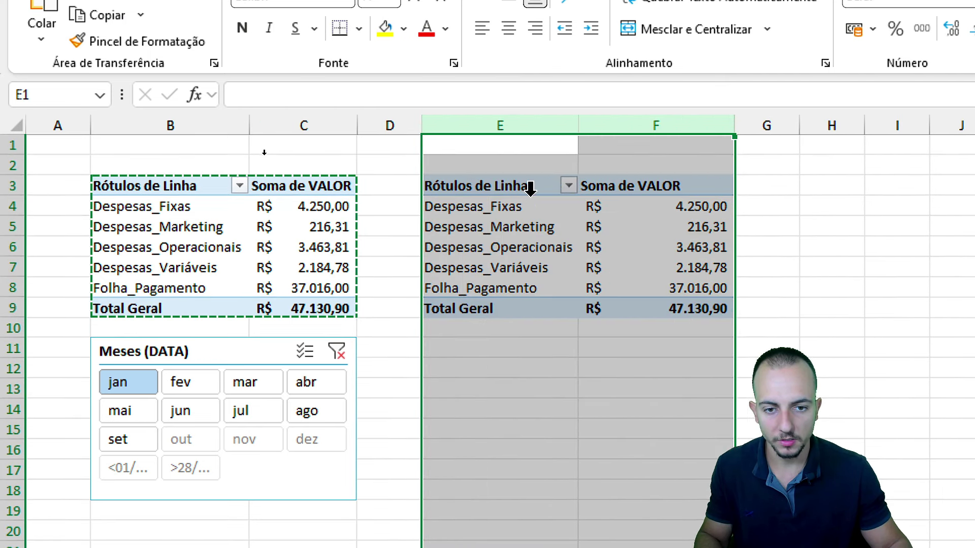
click(531, 225)
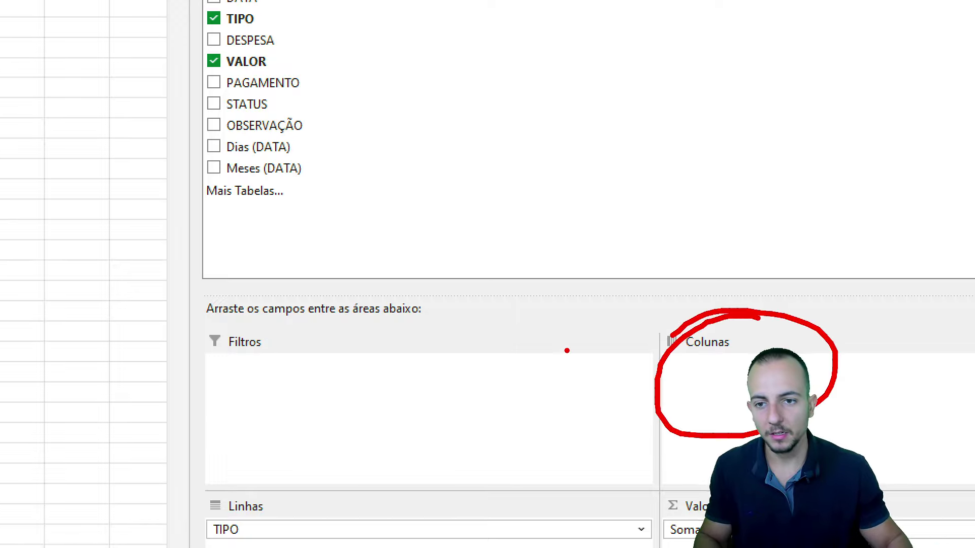
Step: Add STATUS as the copied pivot's columns, widen F:H and close the field list
key(Escape)
mouse_move(259, 107)
mouse_down()
mouse_move(288, 110)
mouse_move(736, 371)
mouse_up()
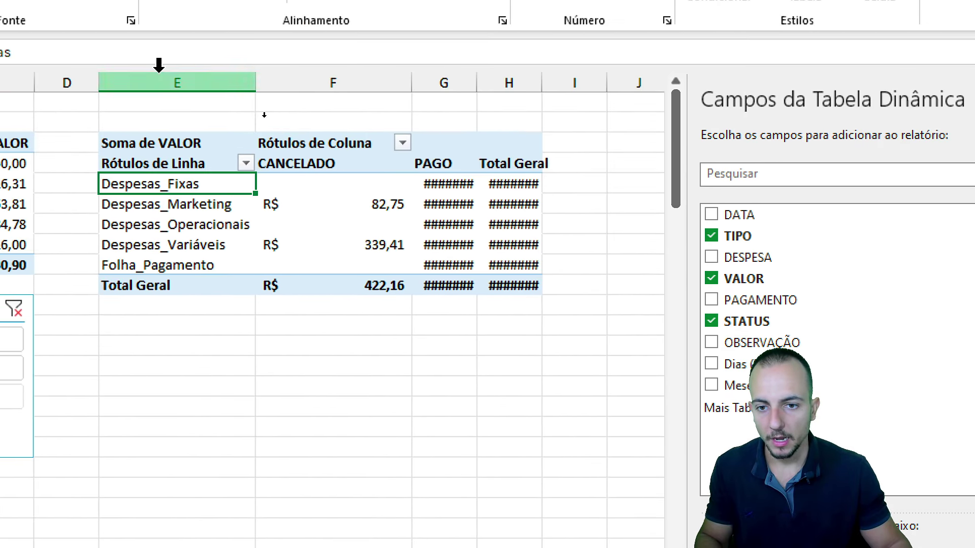
drag(362, 77, 629, 80)
click(441, 249)
click(334, 239)
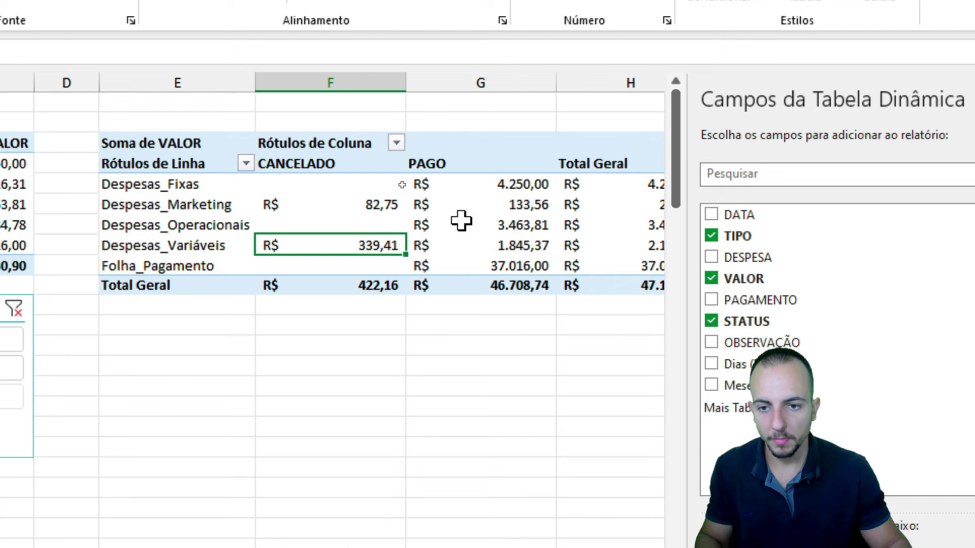
click(464, 221)
click(636, 200)
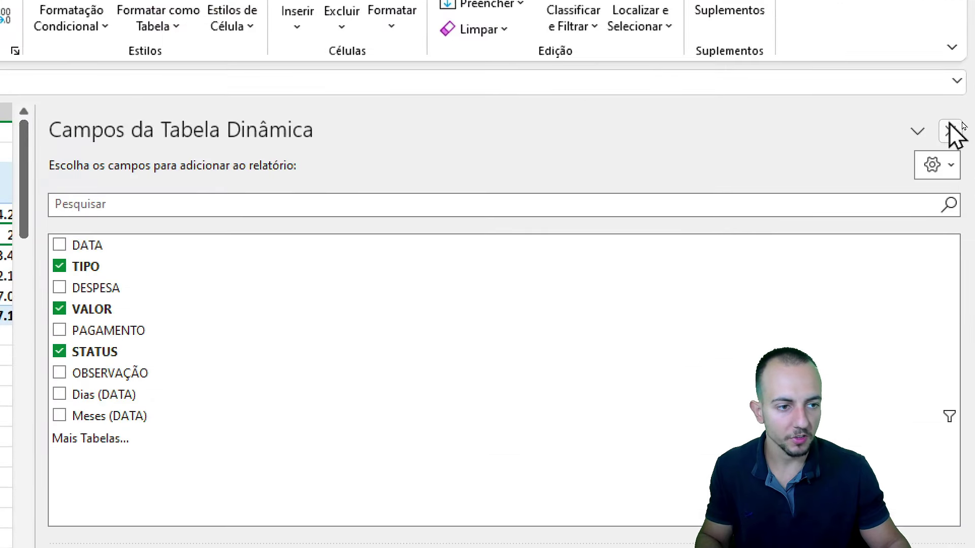
click(963, 125)
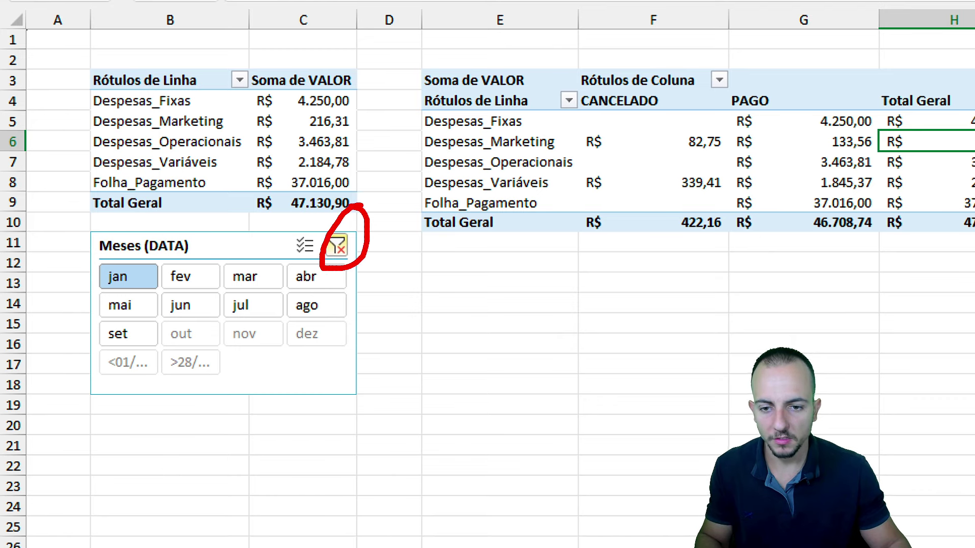
Step: Clear the month filter, make columns F to I equal width and check the status columns
click(339, 247)
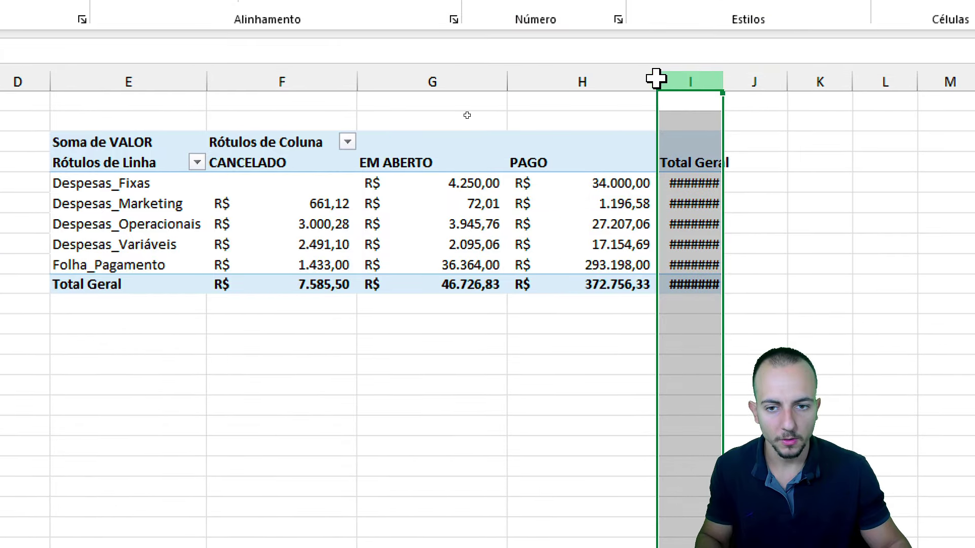
mouse_move(665, 81)
mouse_down()
mouse_move(304, 80)
mouse_move(341, 82)
mouse_up()
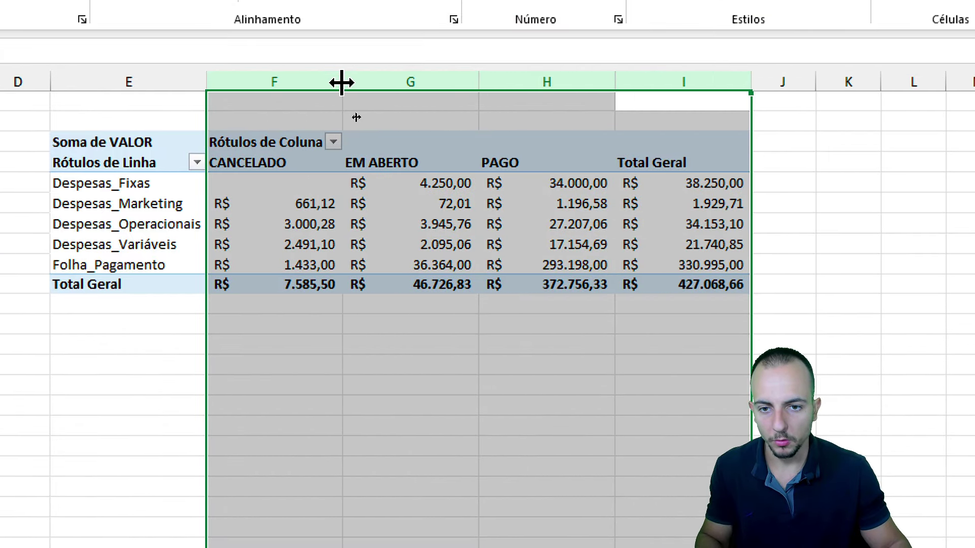
click(339, 255)
click(329, 154)
click(404, 151)
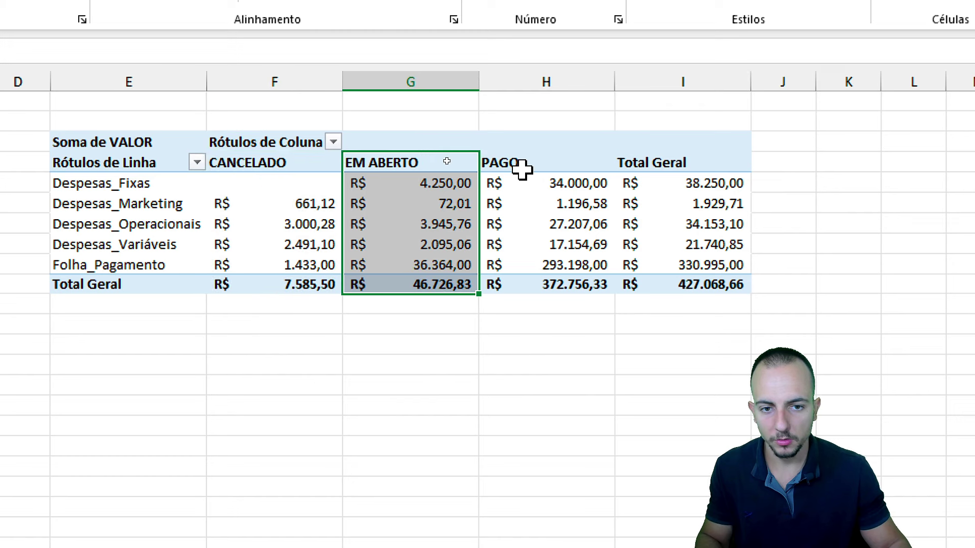
click(525, 168)
scroll(129, 441, left, 3)
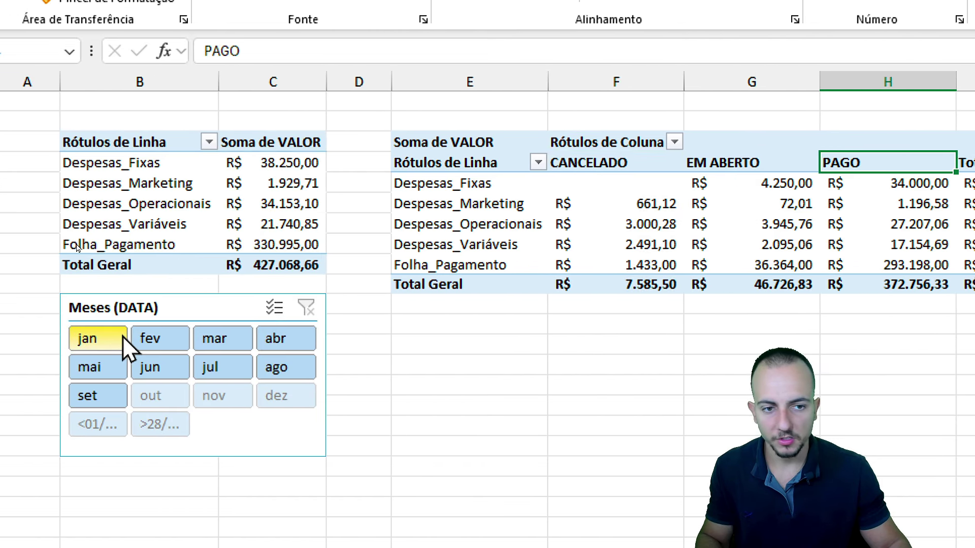
Step: Filter both pivots to January, then show all months again
click(74, 339)
scroll(747, 324, right, 3)
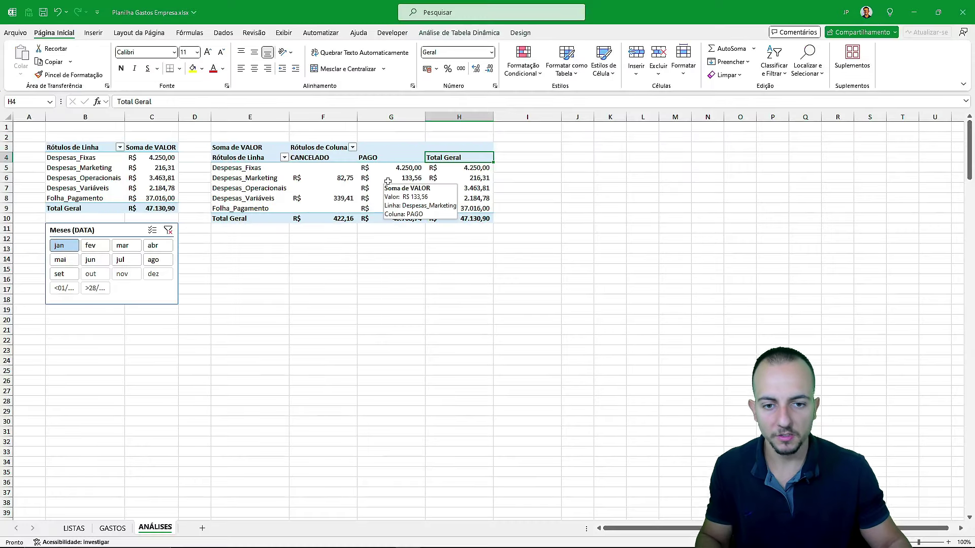
click(169, 231)
ctrl+scroll(81, 154, up, 3)
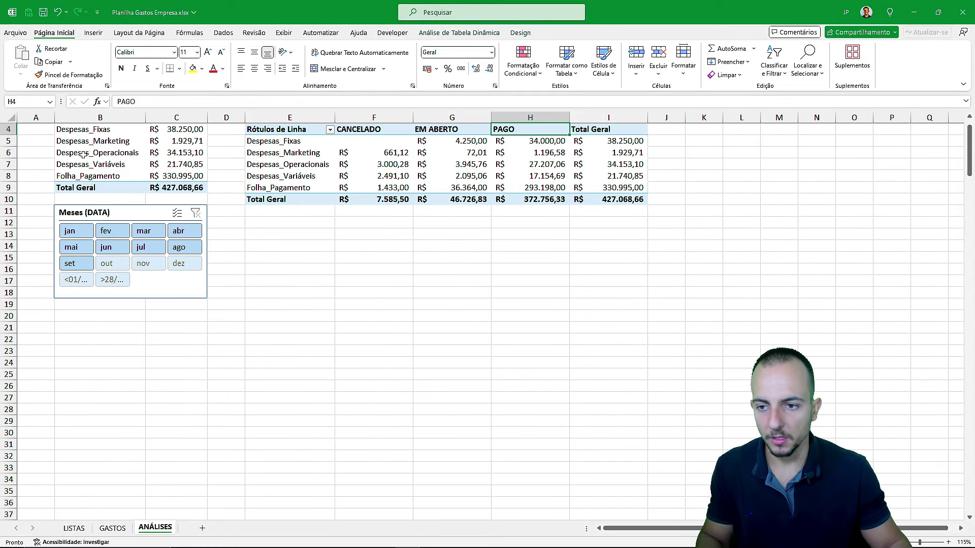
scroll(109, 180, up, 1)
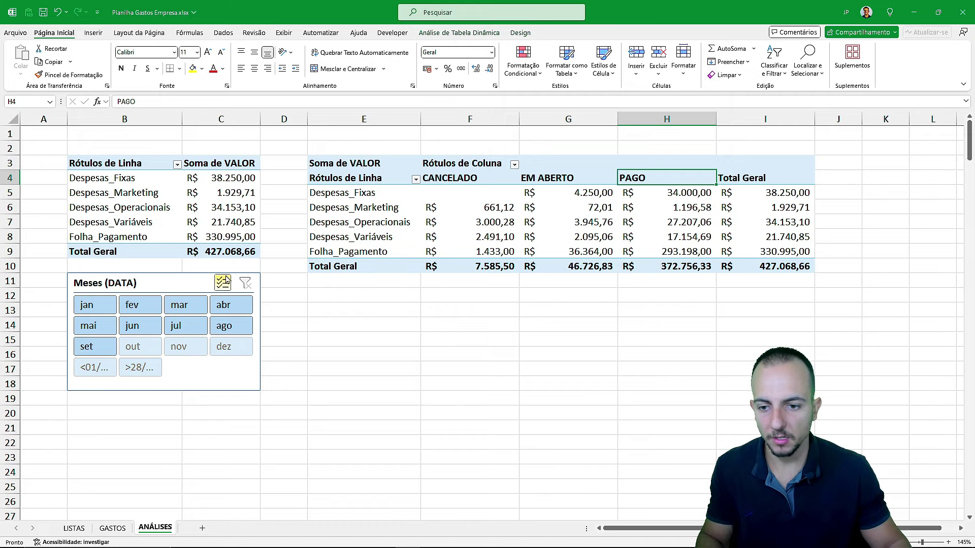
Step: Step the slicer through February, August, September and October, then clear the month filter
click(152, 310)
click(147, 325)
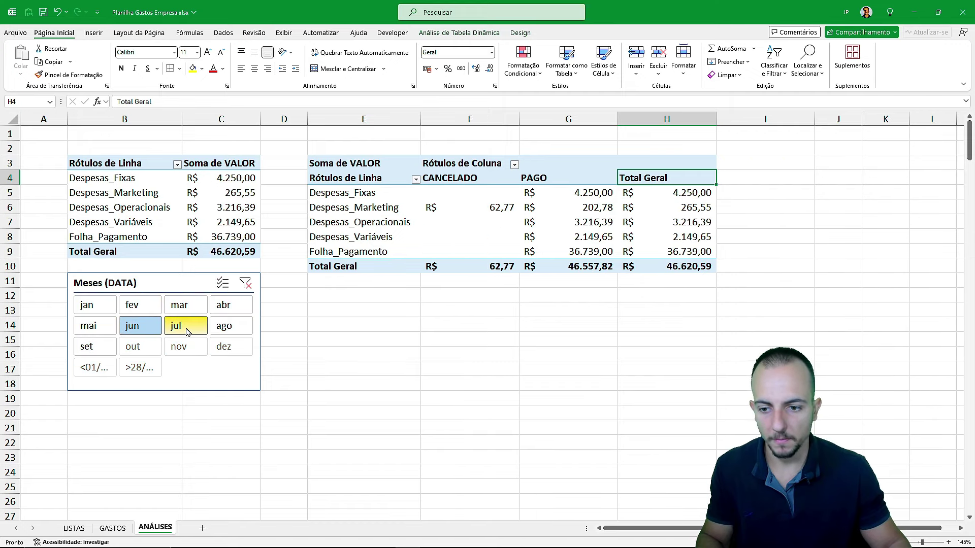
click(185, 325)
click(227, 328)
click(96, 347)
click(140, 350)
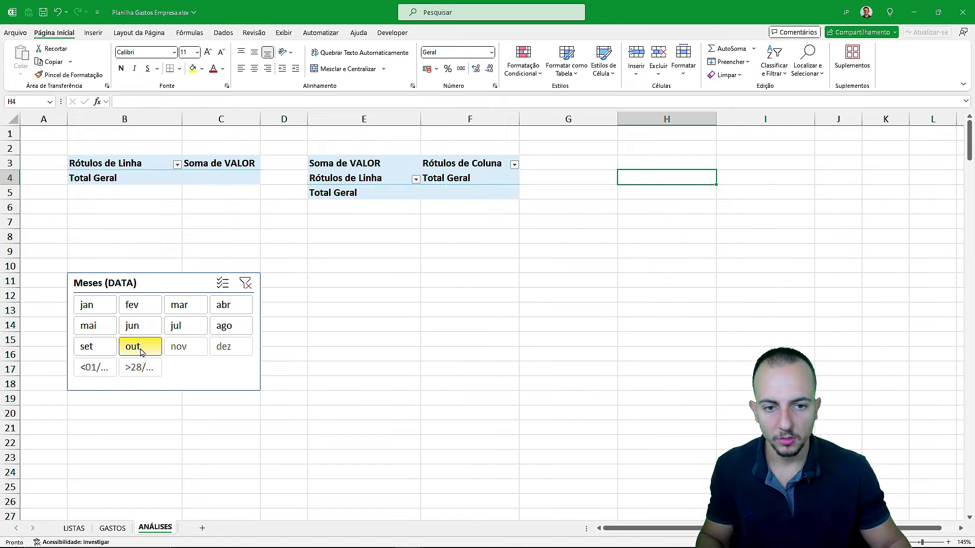
click(105, 355)
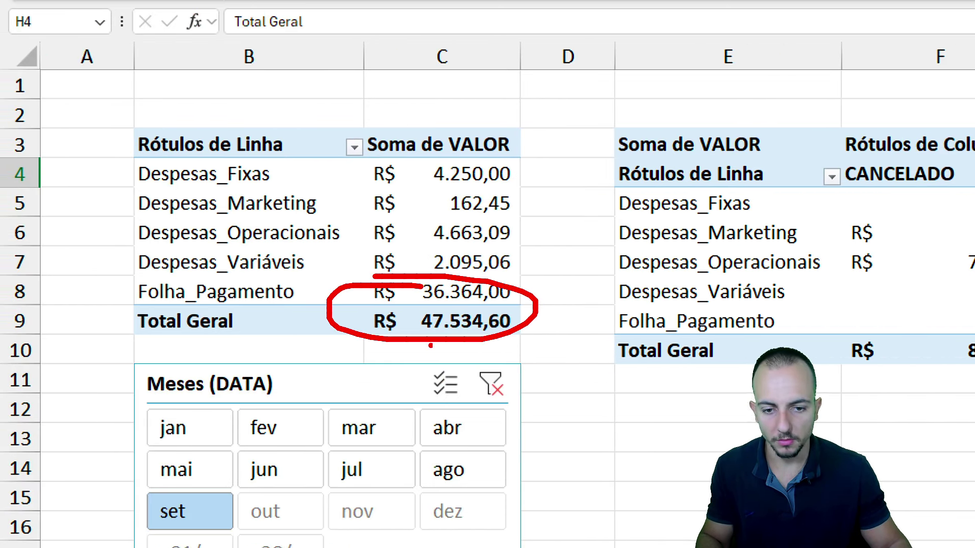
click(492, 387)
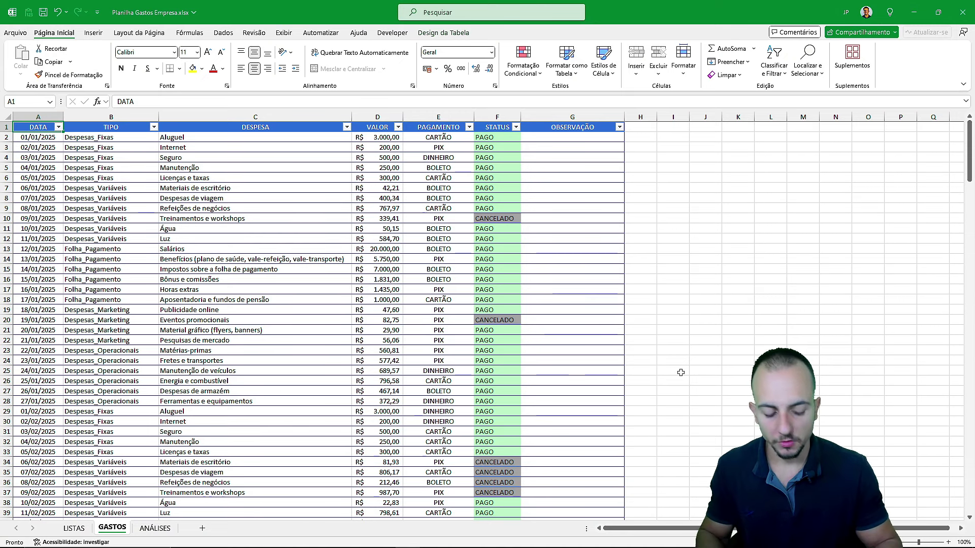
Step: Switch to the LISTAS sheet and return to its top-left cell
key(ctrl+Page_Up)
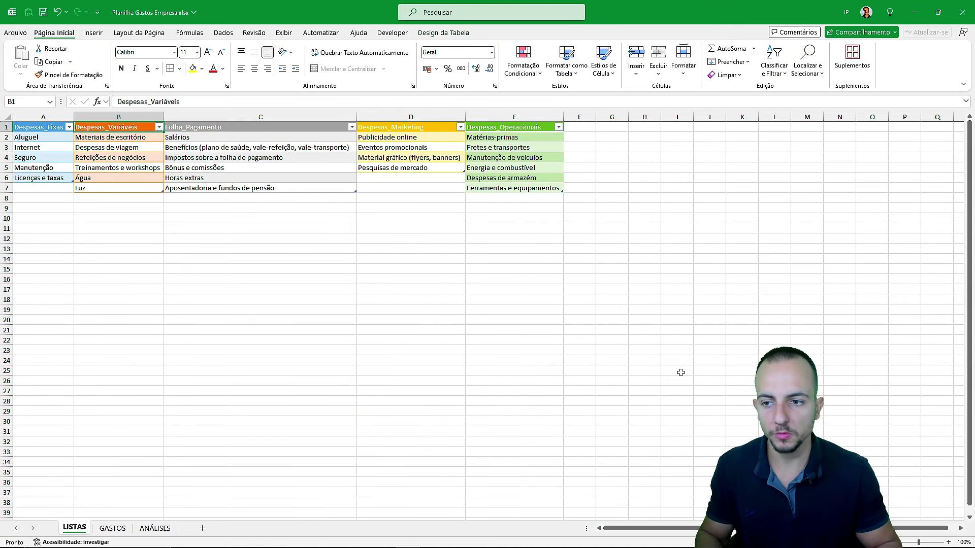
key(ctrl+Home)
scroll(681, 372, up, 3)
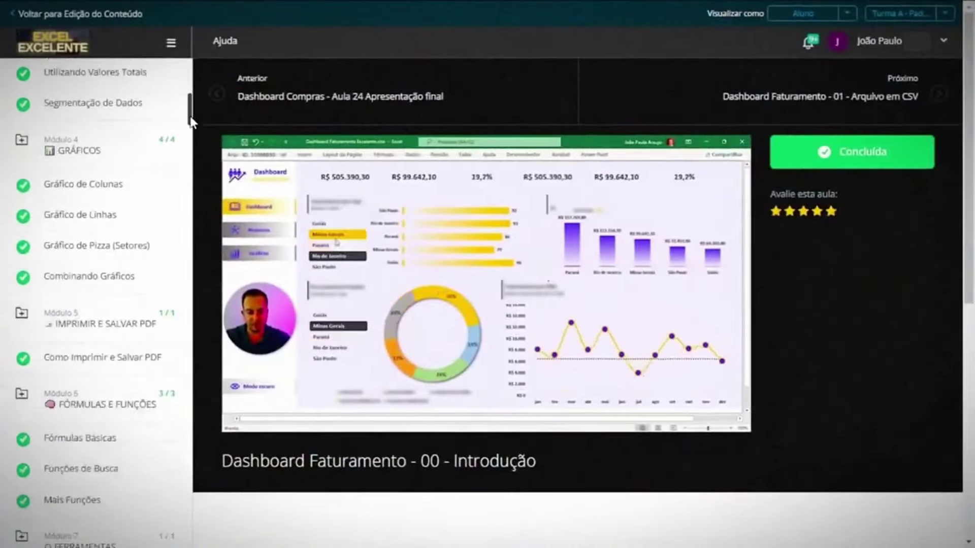
drag(191, 84, 190, 324)
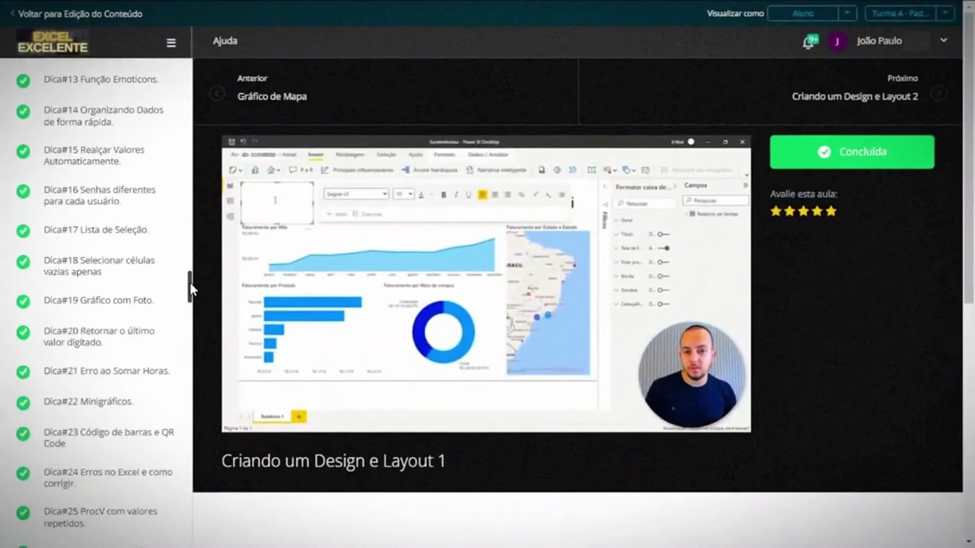
drag(190, 285, 191, 359)
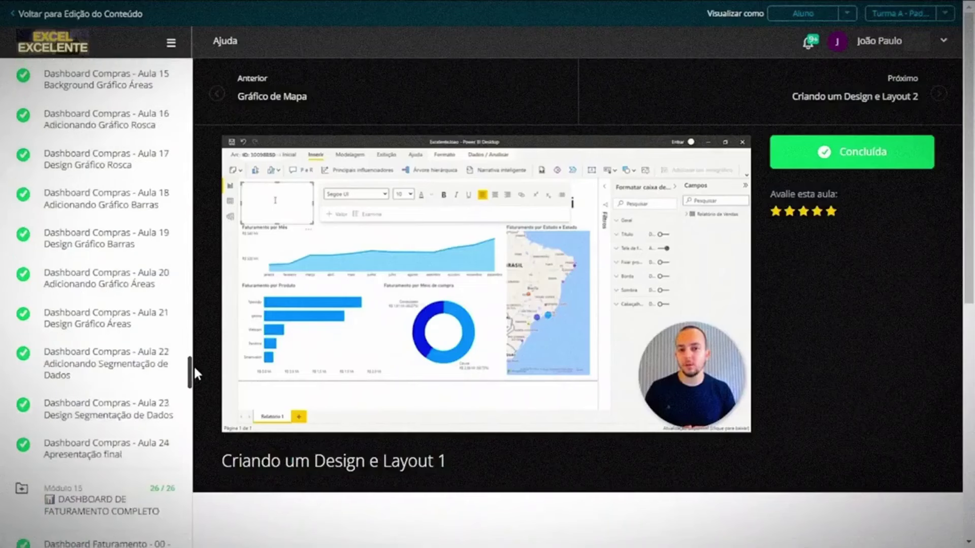
drag(191, 359, 186, 407)
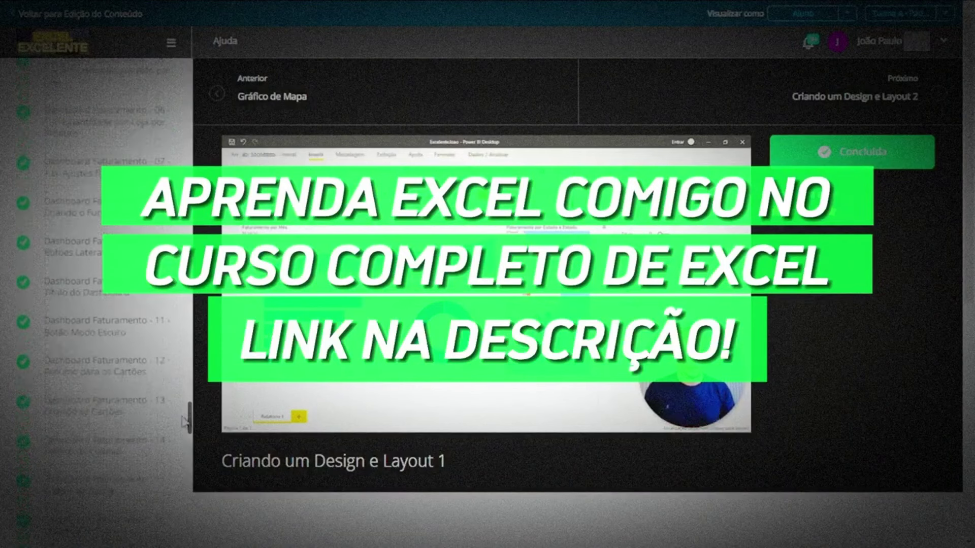